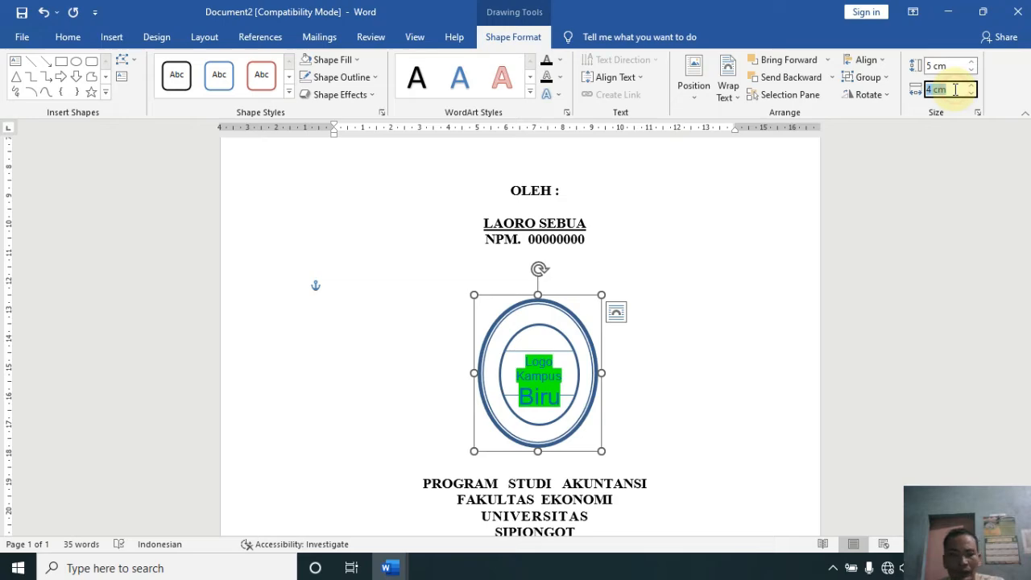
# Set the selected campus logo's width to 5 cm.
pyautogui.write('5')
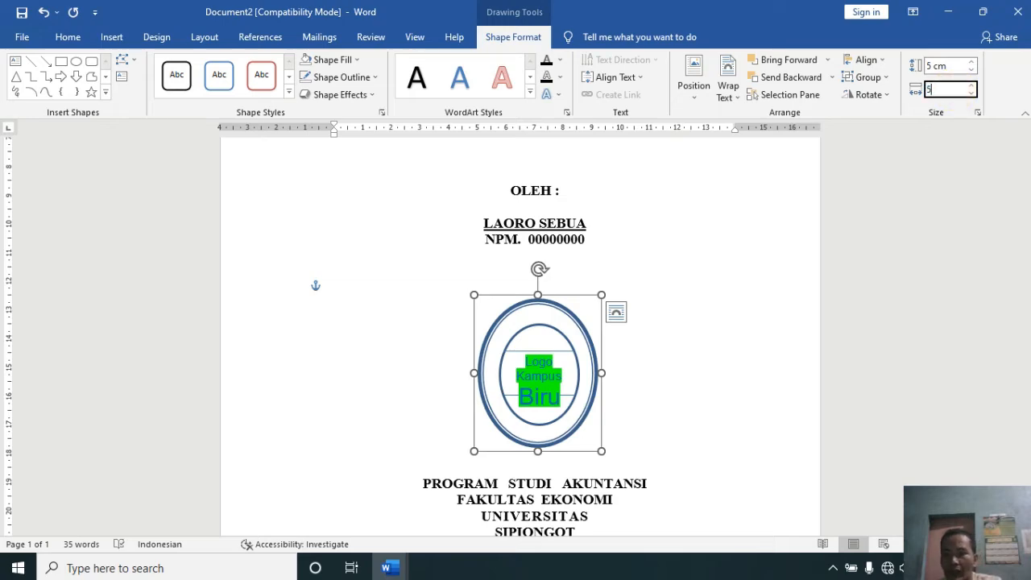
pyautogui.press('Return')
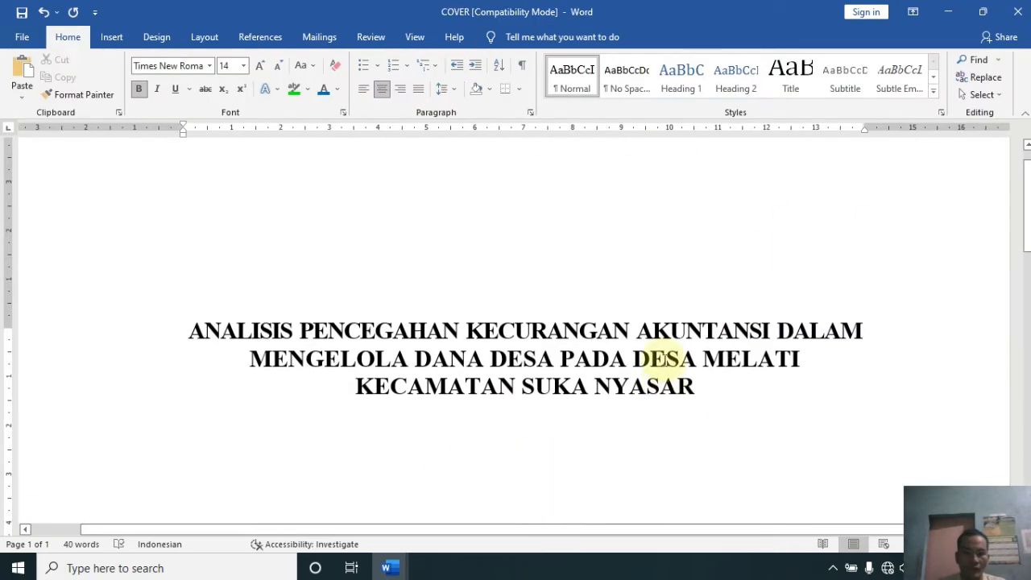
# Look over the whole sample cover page in the COVER document, from the title down to the year line.
pyautogui.scroll(-10, 571, 349)
pyautogui.scroll(-3, 599, 342)
pyautogui.scroll(5, 604, 330)
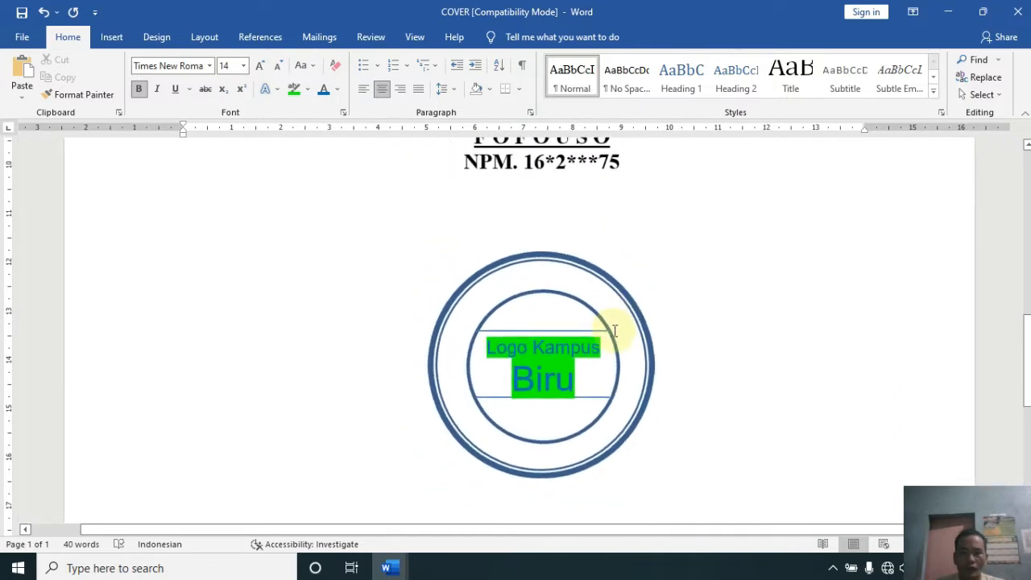
pyautogui.scroll(-5, 614, 330)
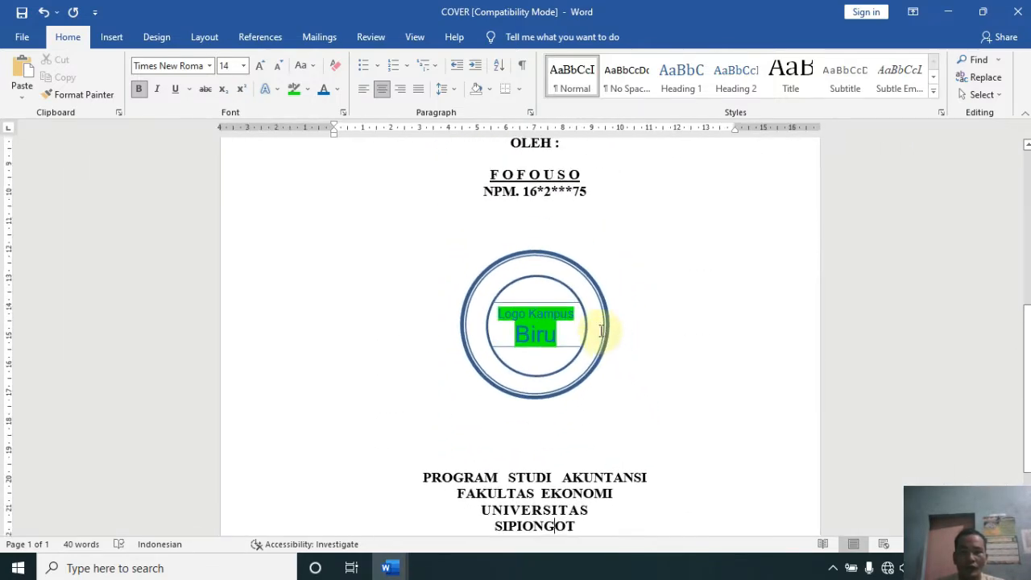
pyautogui.scroll(5, 600, 330)
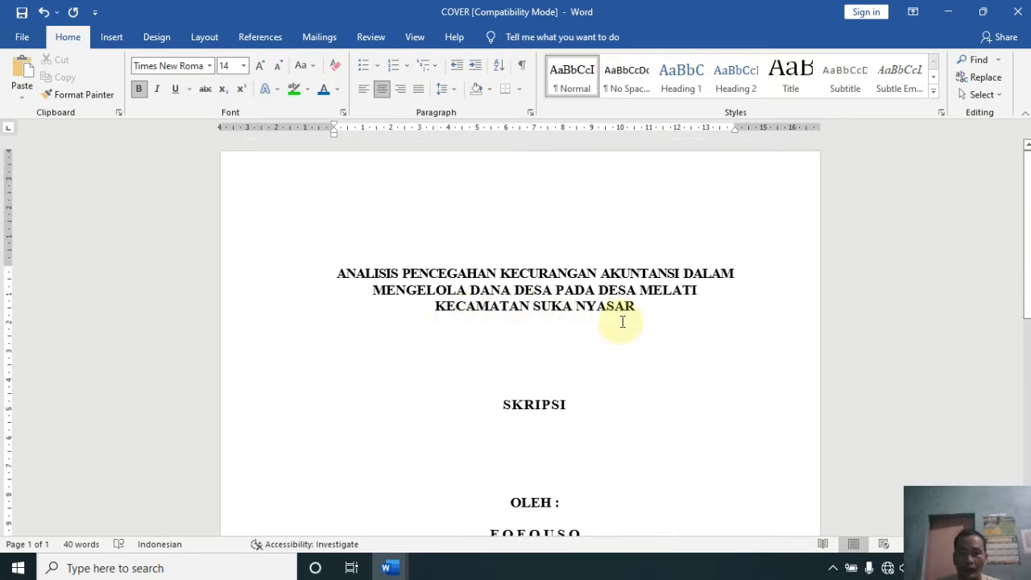
pyautogui.scroll(-5, 604, 322)
pyautogui.scroll(-1, 593, 402)
pyautogui.scroll(5, 591, 395)
pyautogui.keyDown('ctrl'); pyautogui.scroll(-2, 575, 334); pyautogui.keyUp('ctrl')
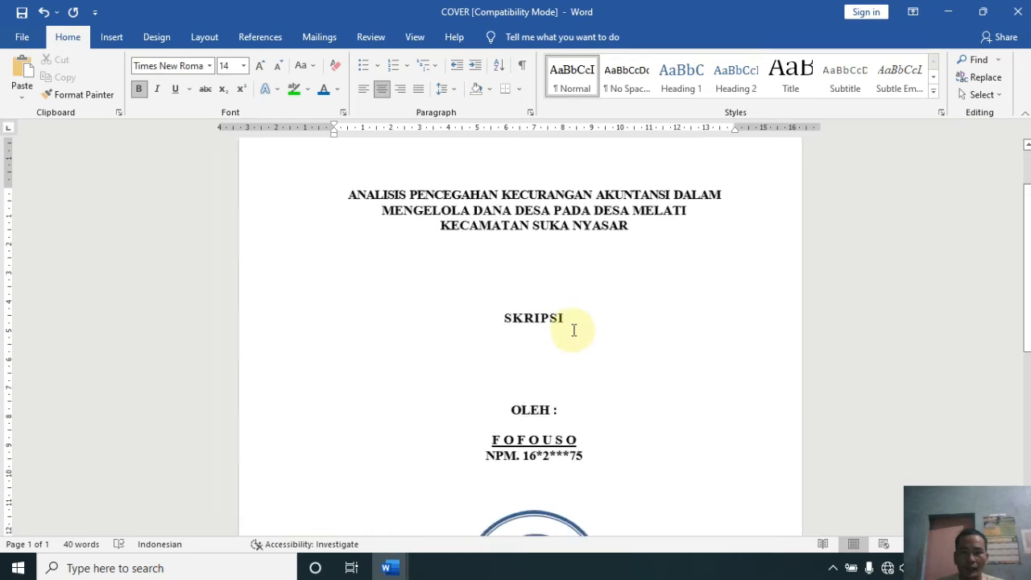
pyautogui.scroll(1, 531, 296)
pyautogui.scroll(-5, 544, 278)
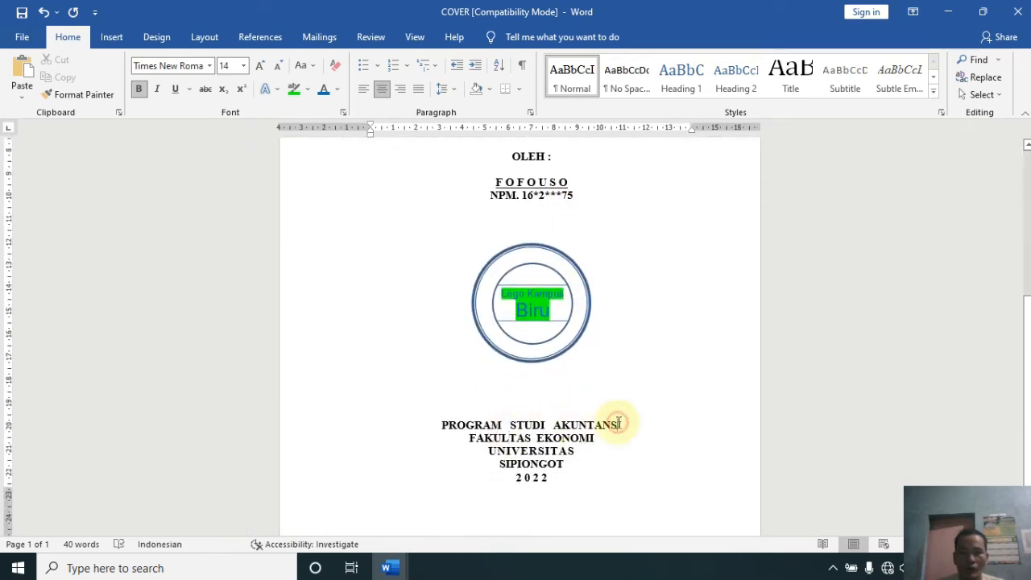
pyautogui.scroll(5, 612, 420)
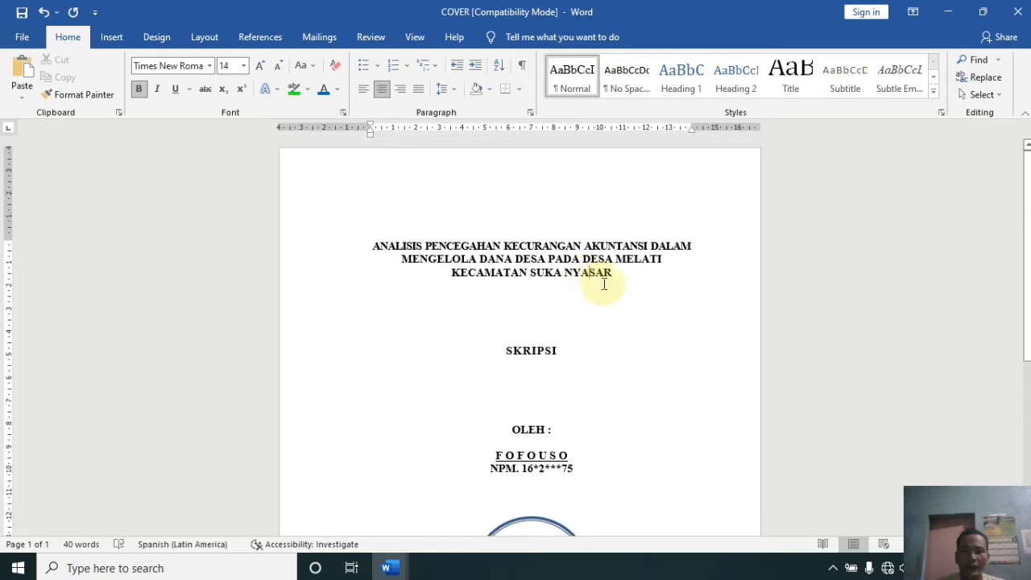
pyautogui.keyDown('ctrl'); pyautogui.scroll(3, 604, 283); pyautogui.keyUp('ctrl')
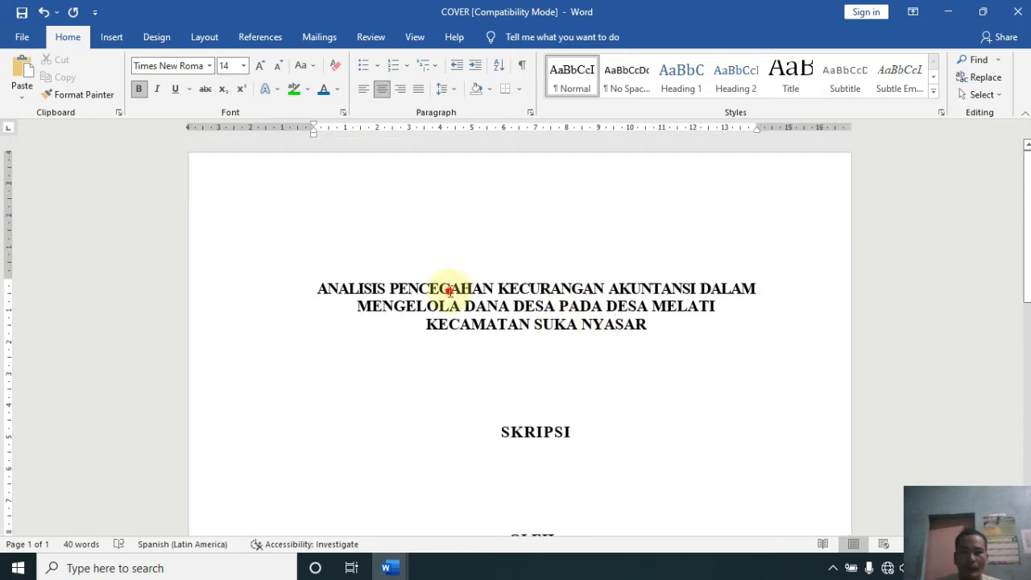
# Examine the three-line title, the SKRIPSI heading and the author block of the sample cover.
pyautogui.click(471, 324)
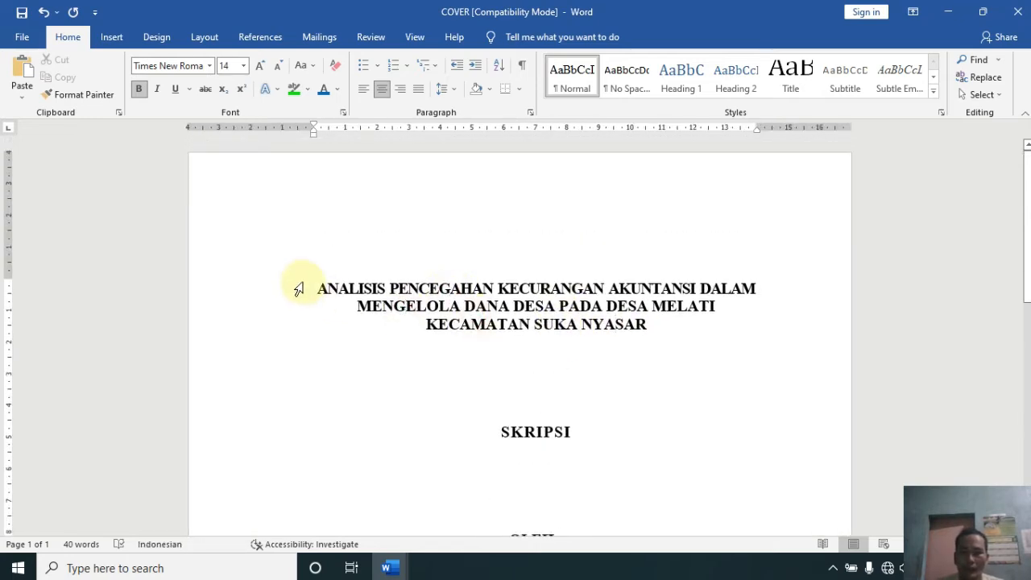
pyautogui.moveTo(310, 280); pyautogui.dragTo(683, 350)
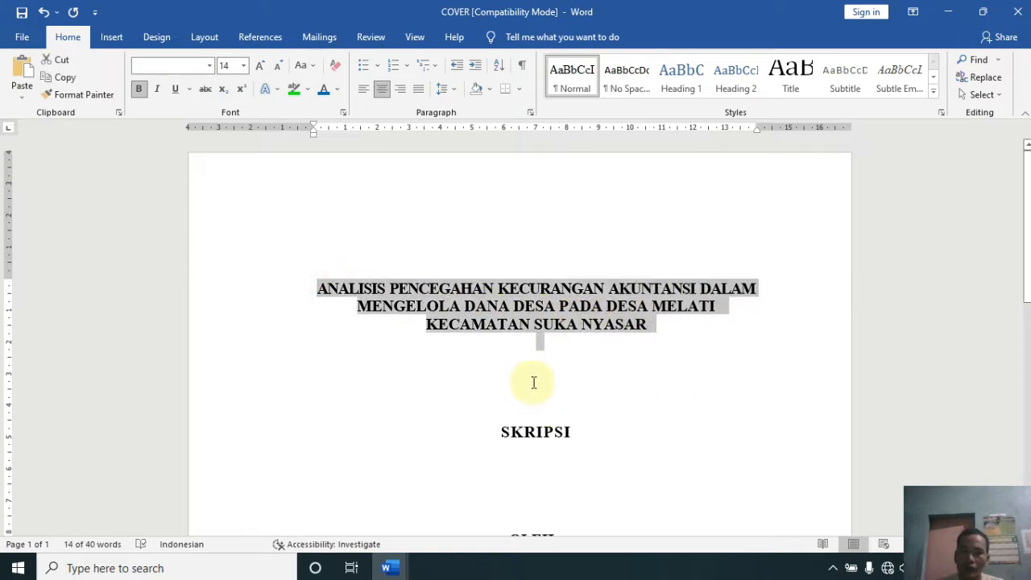
pyautogui.scroll(-1, 555, 356)
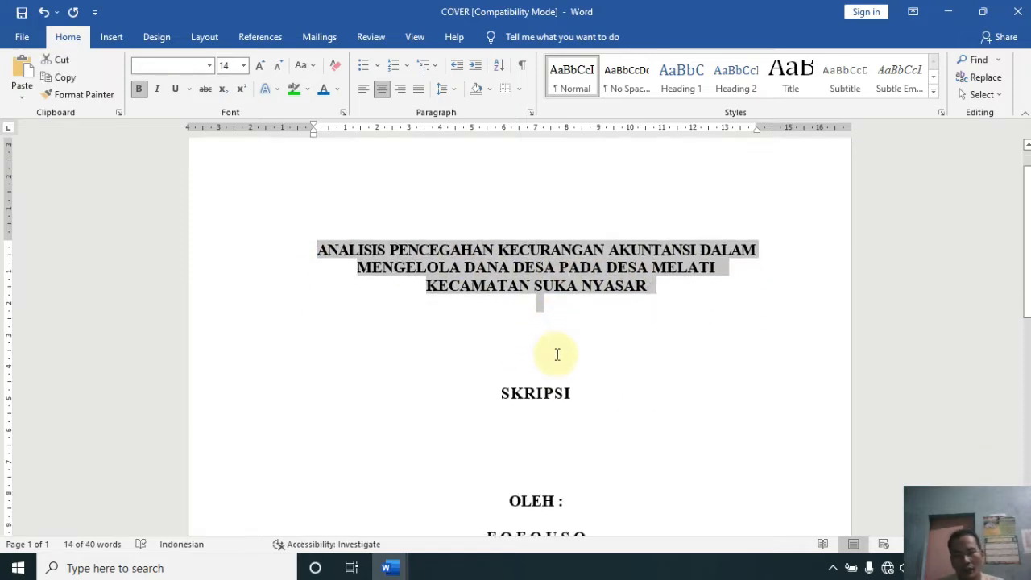
pyautogui.click(681, 287)
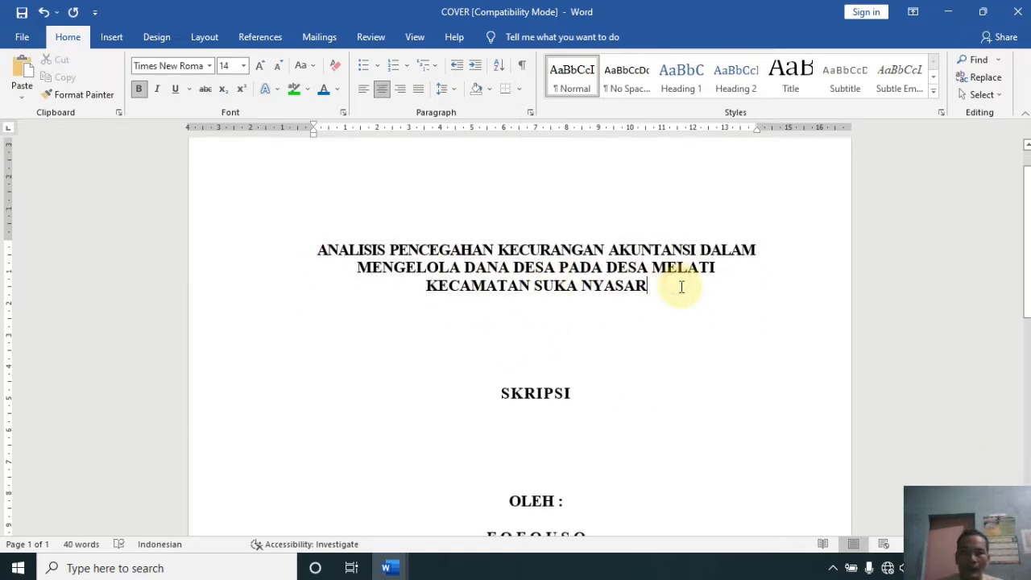
pyautogui.scroll(-5, 616, 338)
pyautogui.click(620, 356)
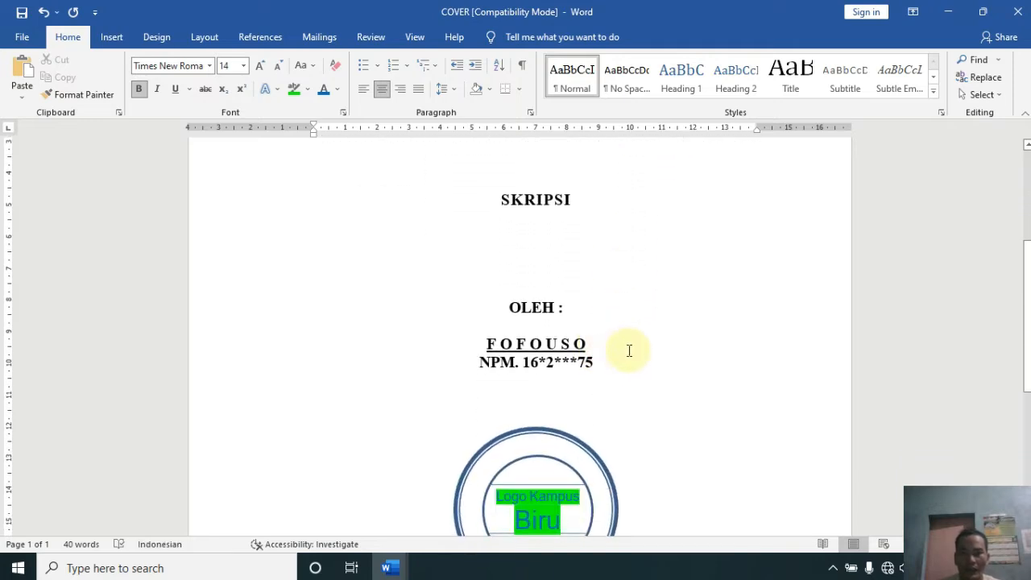
pyautogui.scroll(-7, 592, 339)
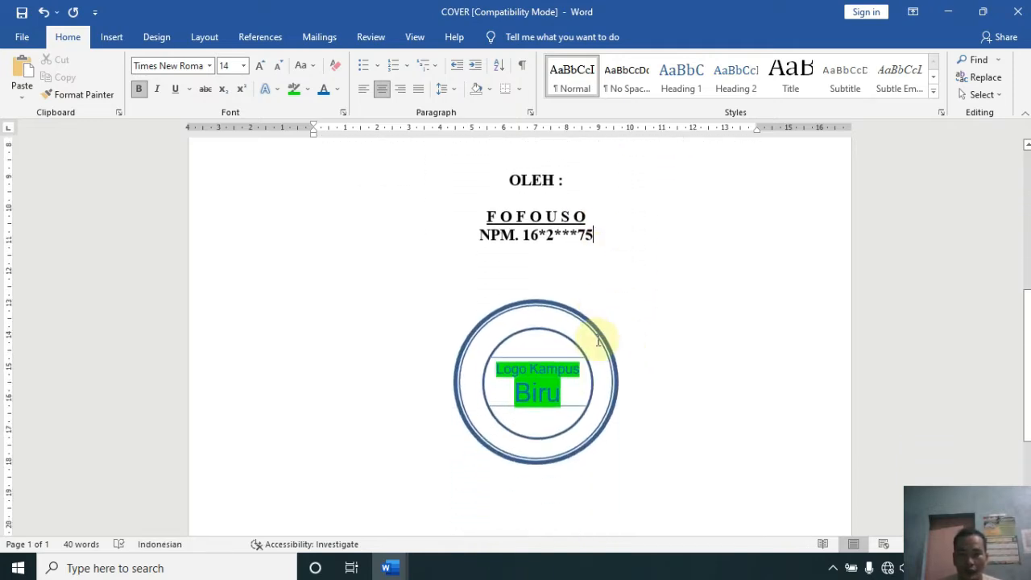
pyautogui.scroll(3, 575, 340)
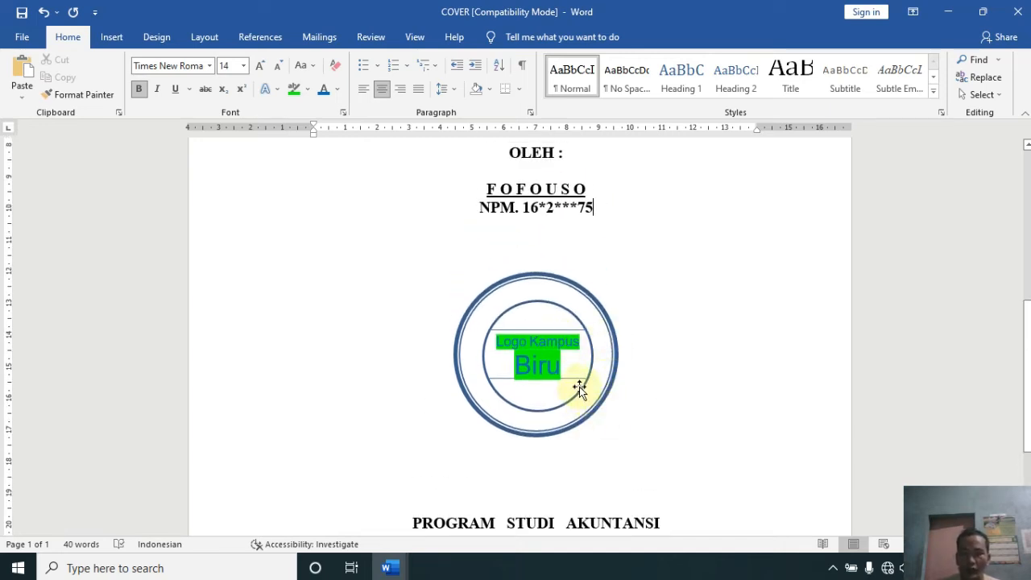
# Examine the round campus logo, the institution block below it and the centred title of the sample cover.
pyautogui.scroll(-5, 580, 389)
pyautogui.scroll(3, 584, 375)
pyautogui.scroll(1, 584, 375)
pyautogui.click(609, 344)
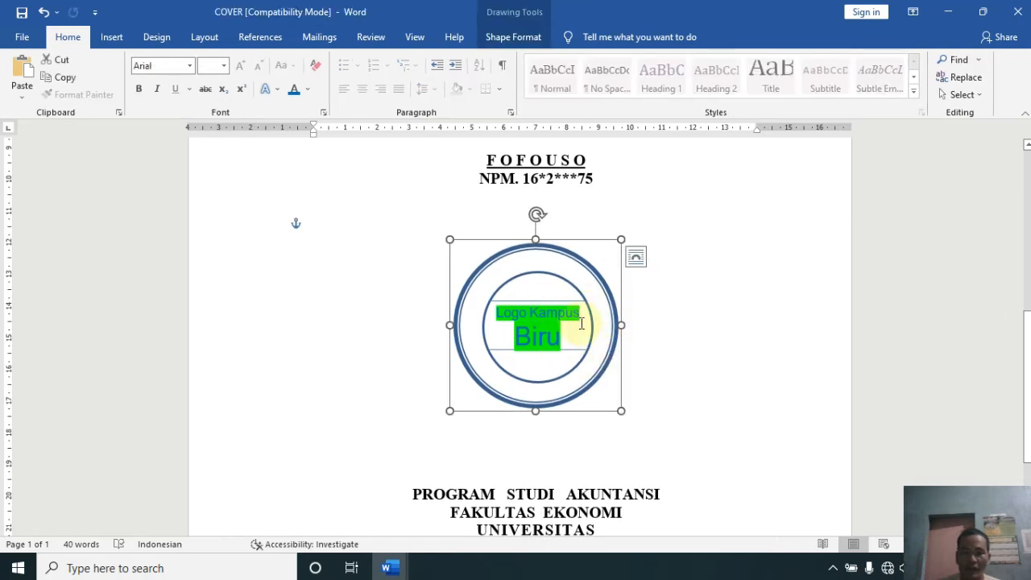
pyautogui.scroll(-1, 525, 339)
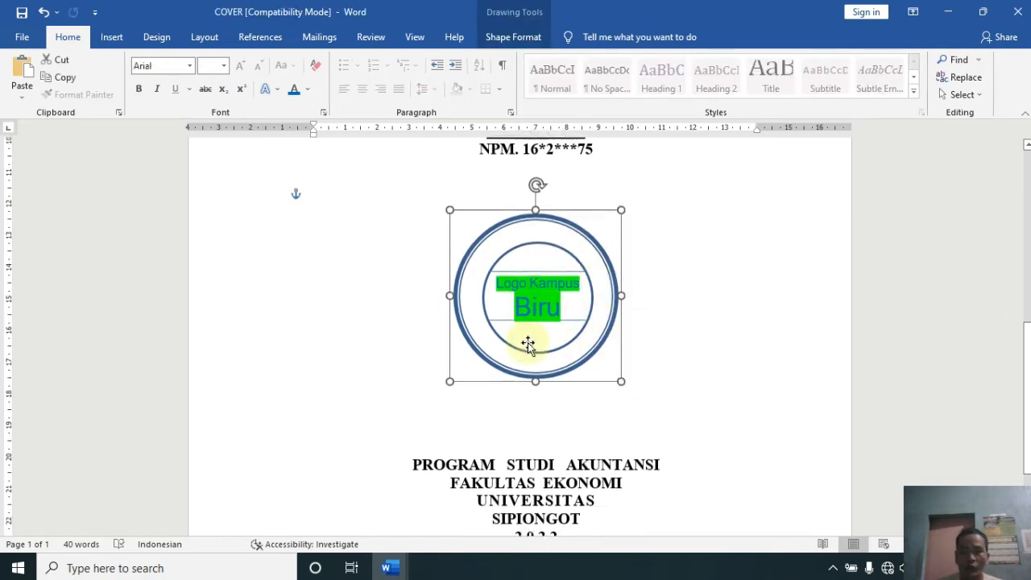
pyautogui.click(556, 448)
pyautogui.scroll(10, 555, 448)
pyautogui.click(548, 326)
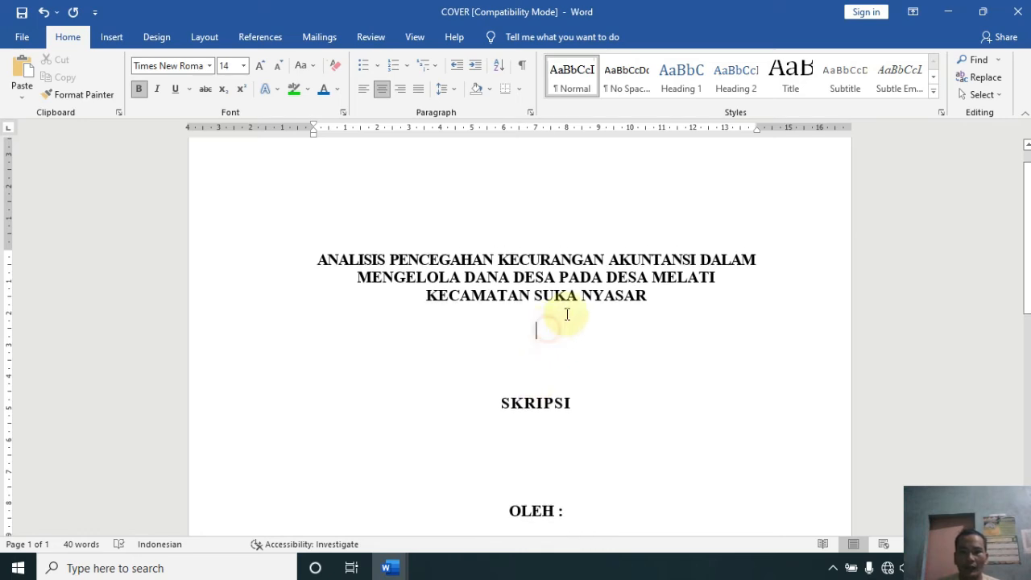
pyautogui.moveTo(659, 291); pyautogui.dragTo(319, 259)
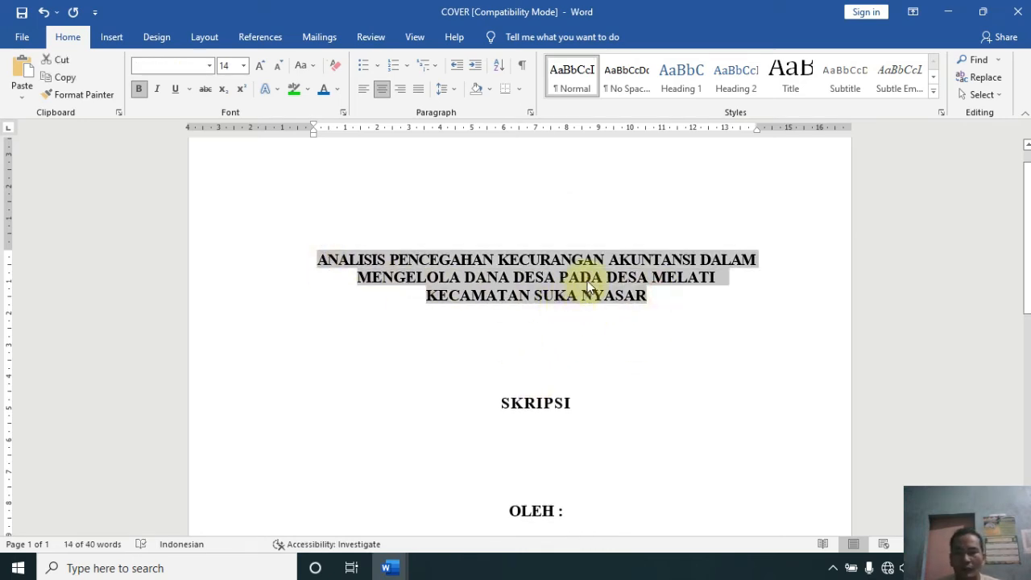
pyautogui.scroll(-10, 626, 345)
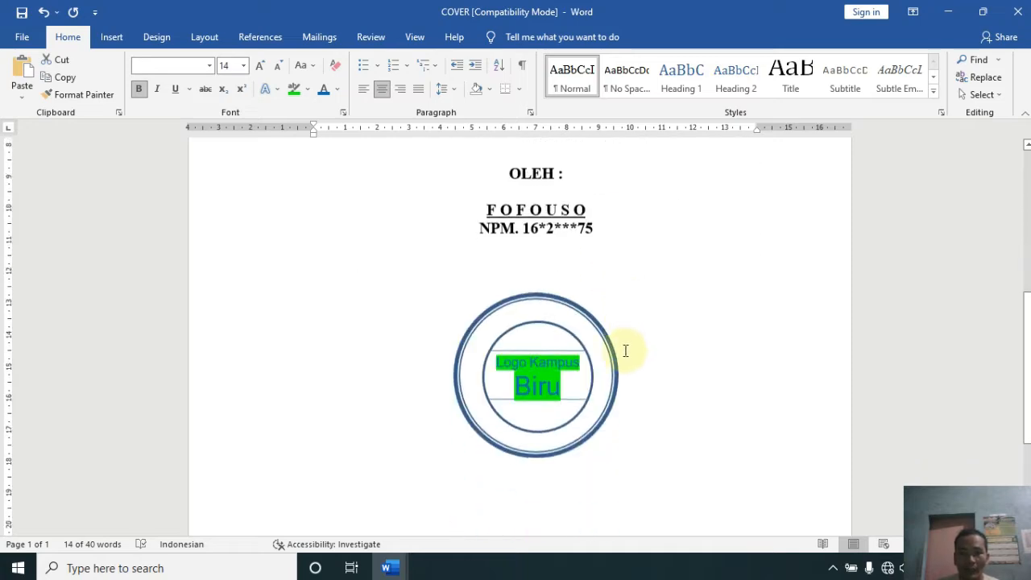
pyautogui.click(568, 368)
pyautogui.scroll(10, 547, 354)
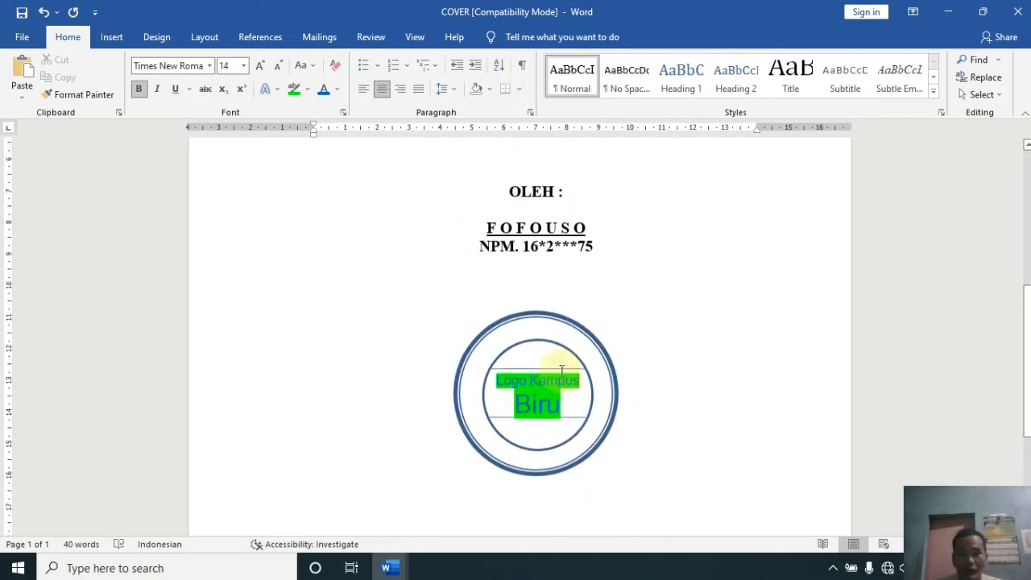
# Switch to Document2 and look over its unformatted cover text and logo from top to bottom.
pyautogui.click(405, 565)
pyautogui.click(296, 521)
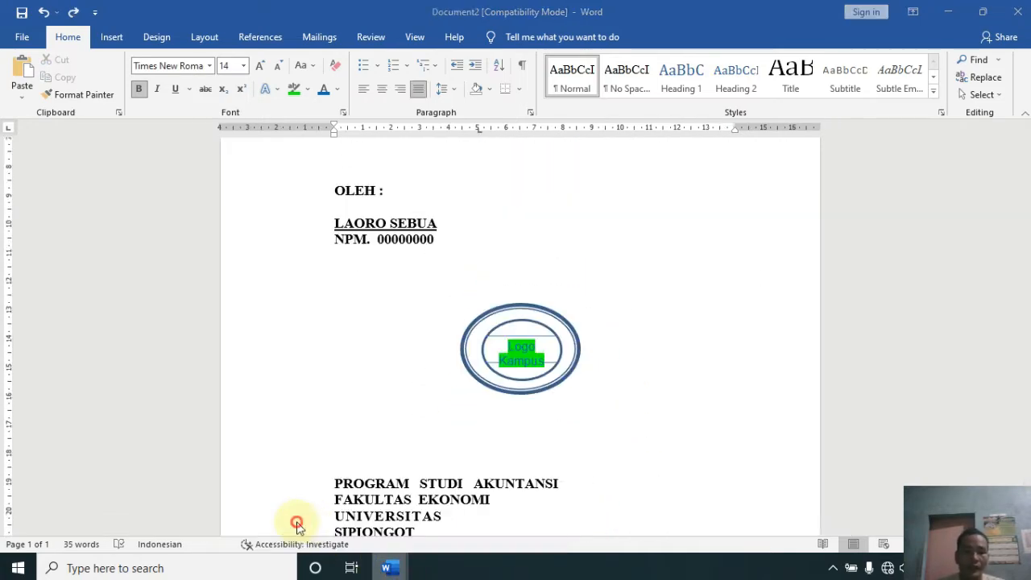
pyautogui.click(463, 269)
pyautogui.scroll(-2, 410, 387)
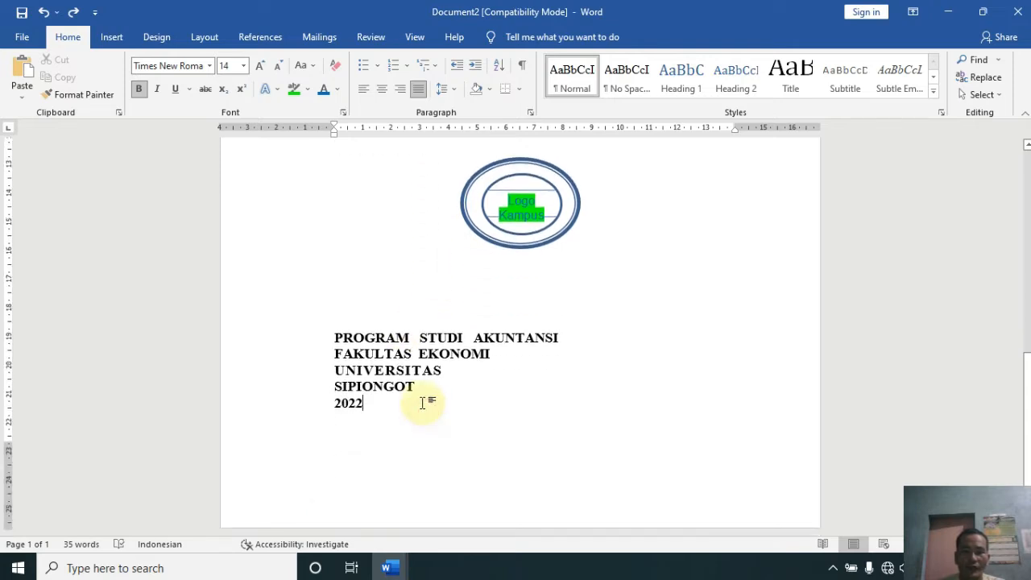
pyautogui.scroll(10, 422, 402)
pyautogui.click(516, 290)
pyautogui.click(417, 314)
pyautogui.click(379, 295)
pyautogui.click(357, 274)
pyautogui.scroll(-10, 388, 283)
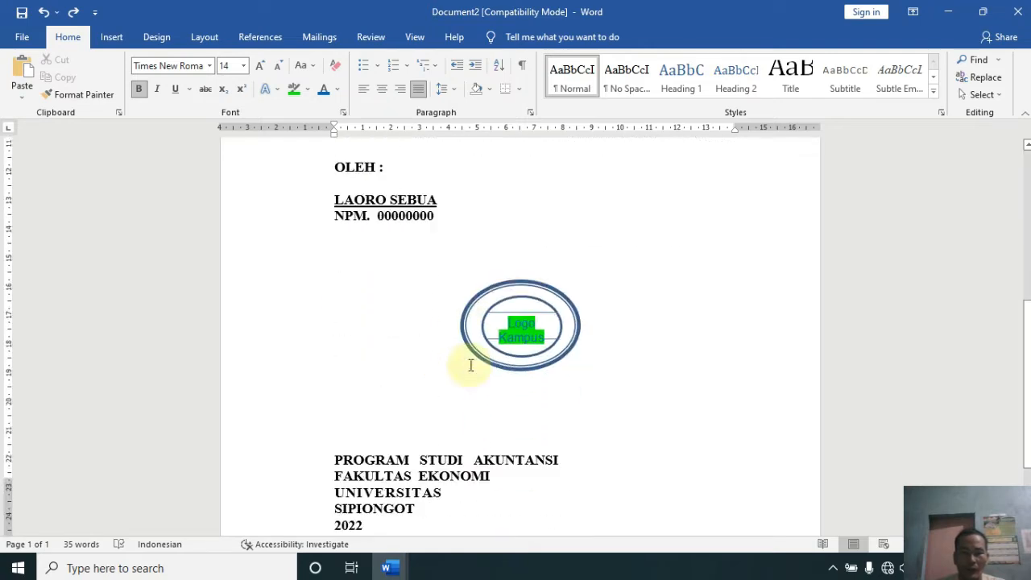
# Examine the line breaks and alignment of the thesis title in Document2.
pyautogui.scroll(9, 448, 379)
pyautogui.scroll(2, 383, 367)
pyautogui.click(454, 310)
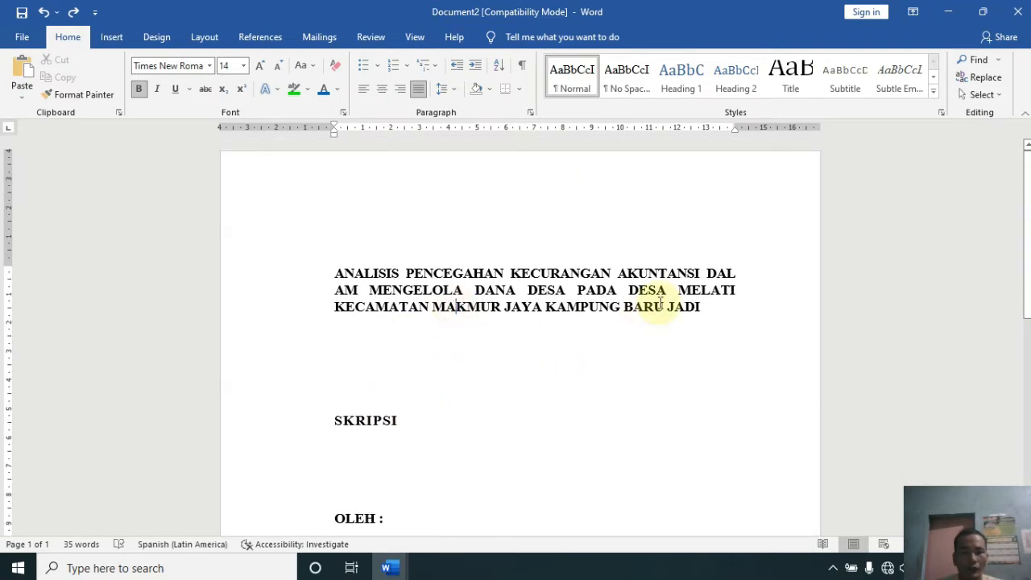
pyautogui.click(527, 289)
pyautogui.scroll(-3, 528, 310)
pyautogui.scroll(3, 534, 315)
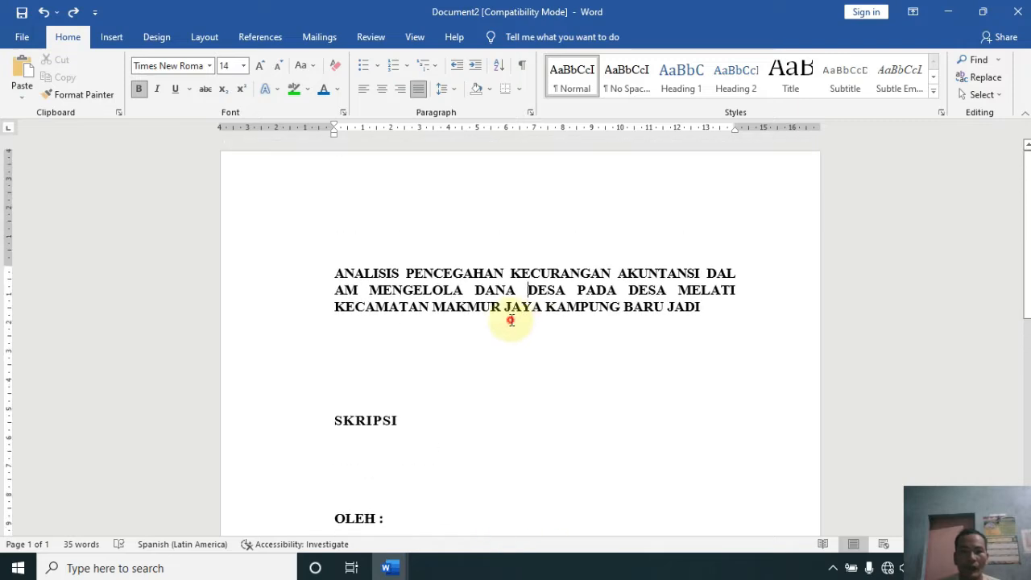
pyautogui.click(673, 312)
pyautogui.click(567, 306)
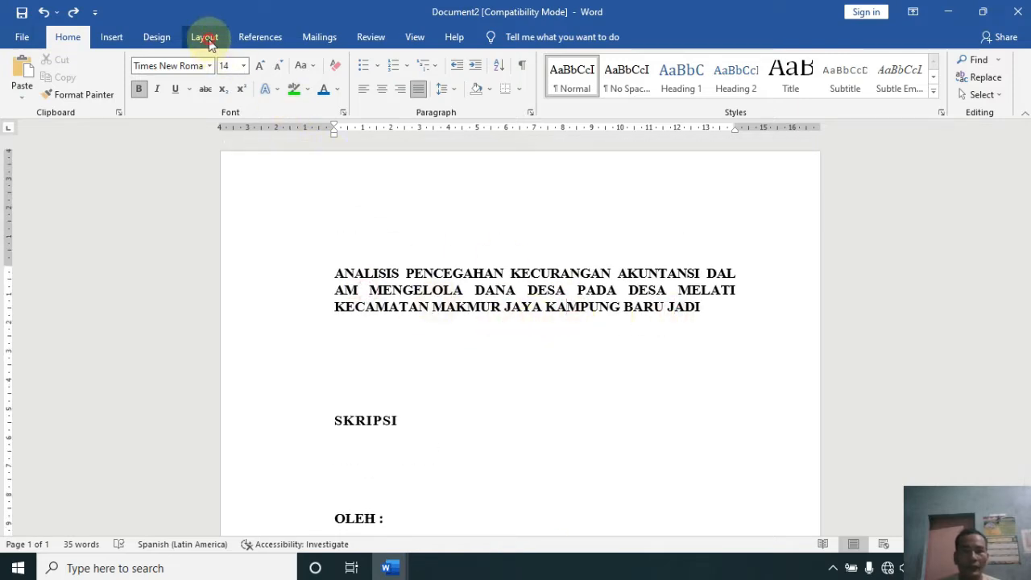
# Confirm the page setup with A4 paper, 4 cm top and left margins, and 3 cm bottom and right margins.
pyautogui.click(205, 37)
pyautogui.click(250, 113)
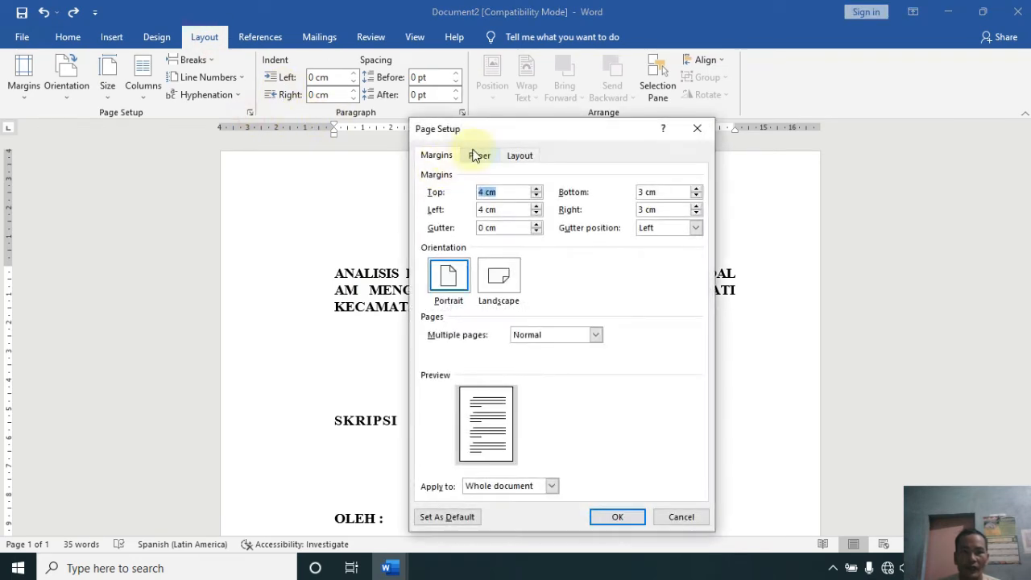
pyautogui.click(479, 156)
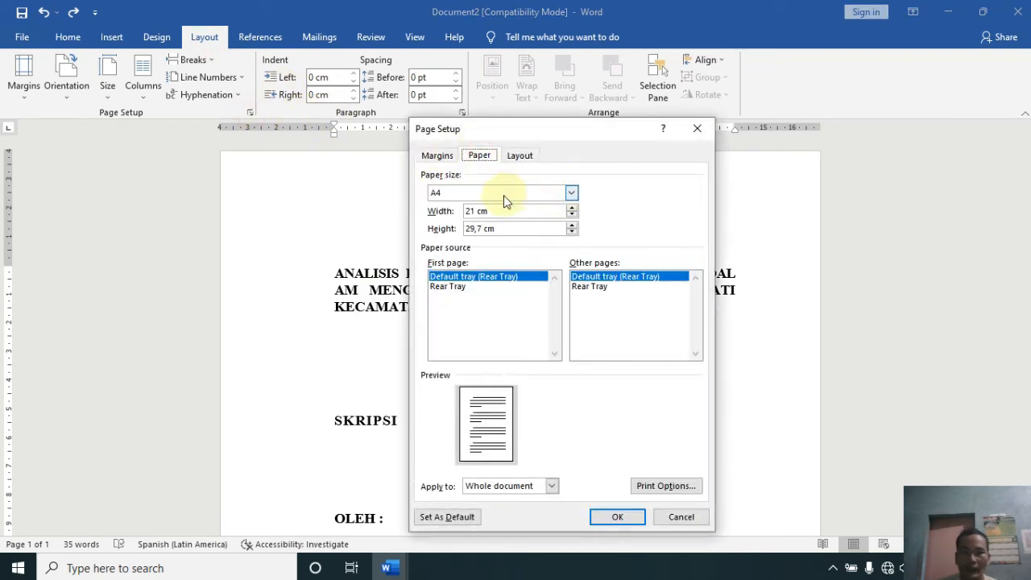
pyautogui.click(442, 157)
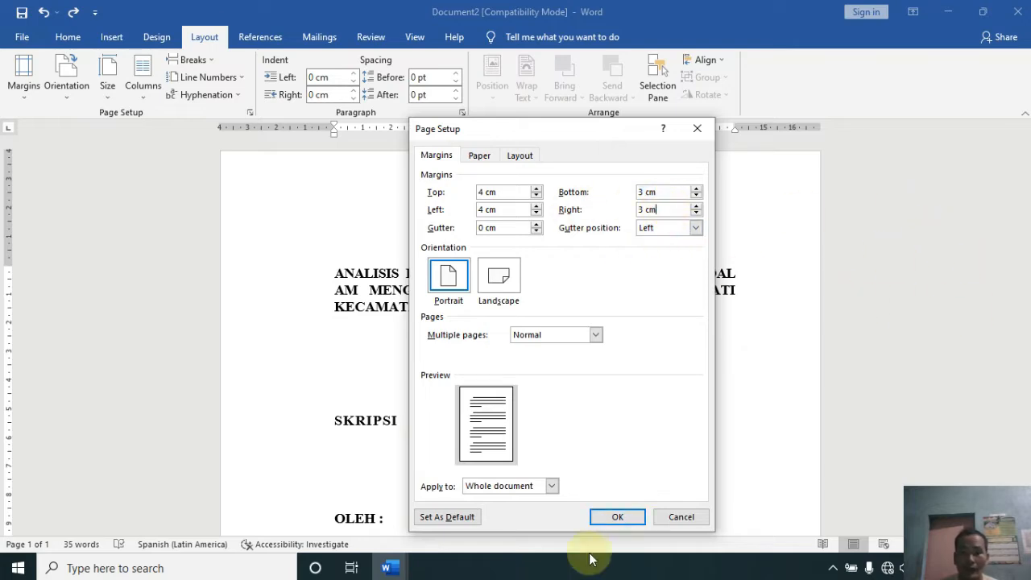
pyautogui.click(617, 516)
pyautogui.click(355, 212)
# Select the thesis title text to check its font and font size.
pyautogui.click(69, 37)
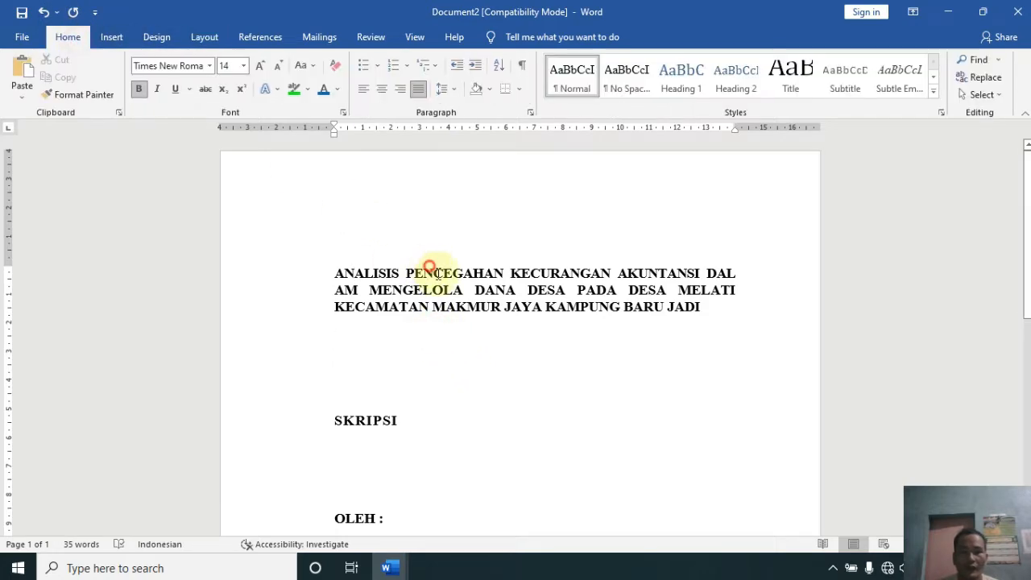
pyautogui.keyDown('shift'); pyautogui.click(700, 311); pyautogui.keyUp('shift')
pyautogui.moveTo(464, 269); pyautogui.dragTo(464, 268)
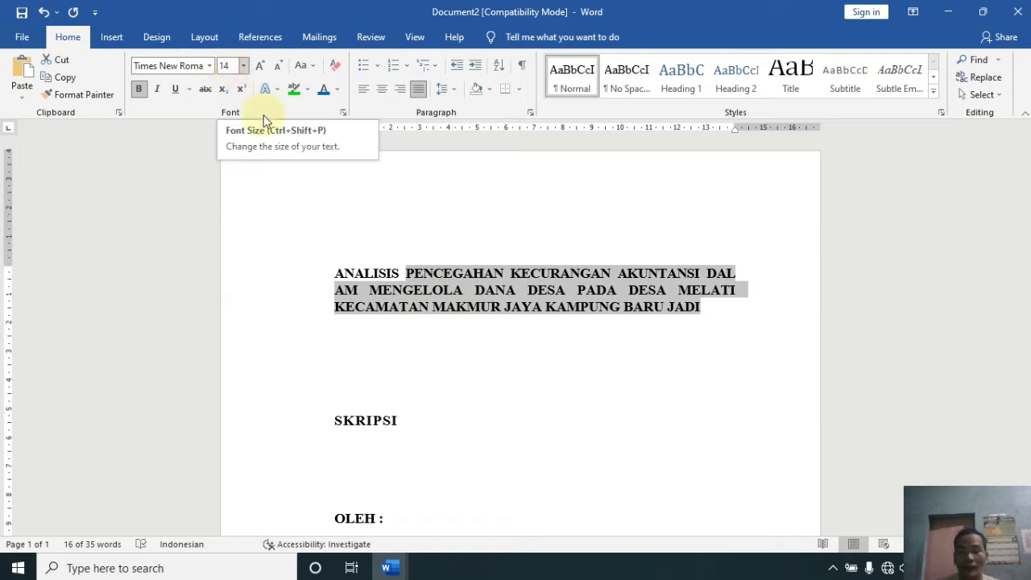
# Center all the text on the cover page.
pyautogui.click(442, 302)
pyautogui.scroll(-10, 460, 322)
pyautogui.scroll(-3, 454, 391)
pyautogui.scroll(10, 451, 392)
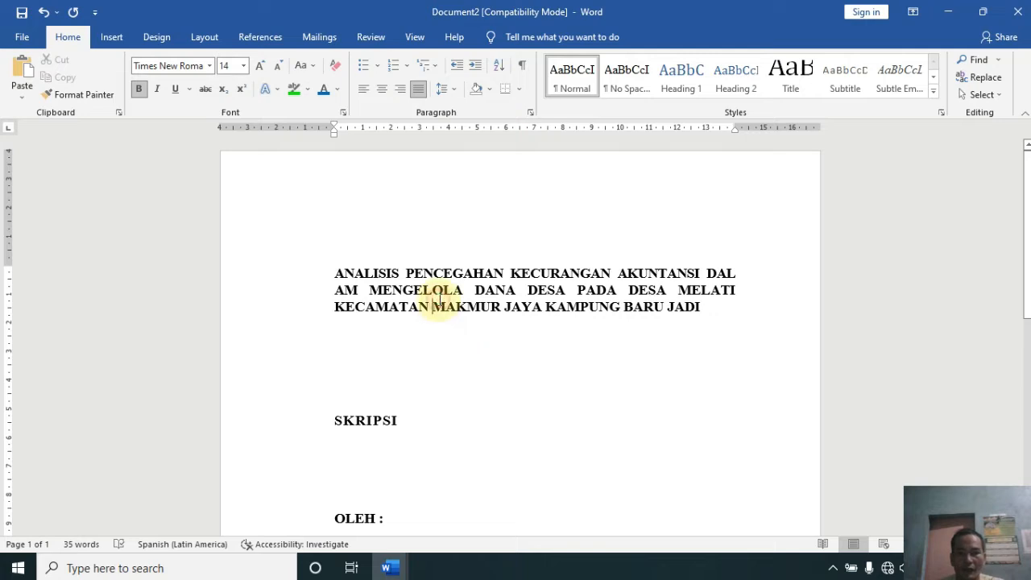
pyautogui.hotkey('ctrl', 'a')
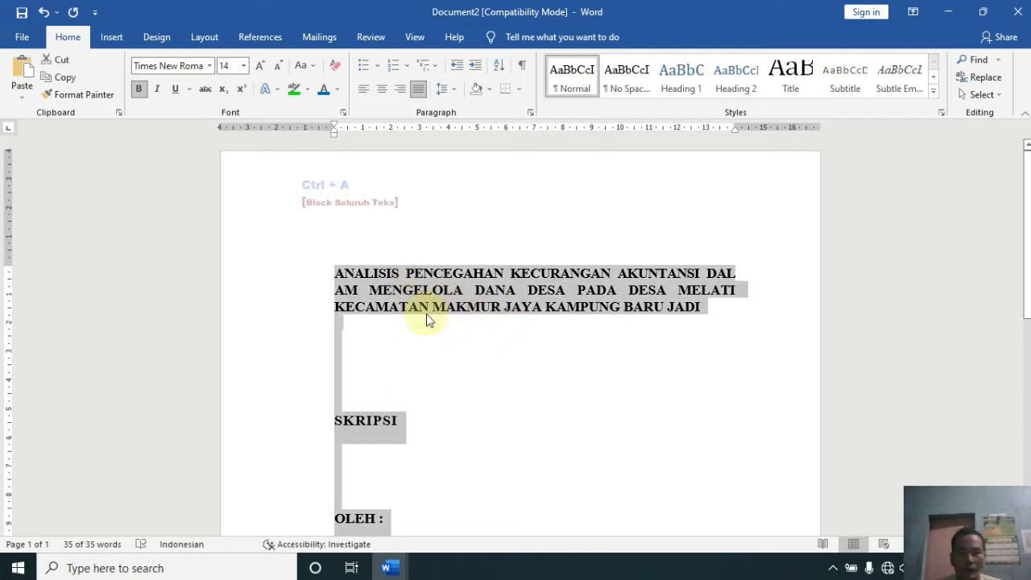
pyautogui.click(382, 90)
pyautogui.scroll(-5, 598, 379)
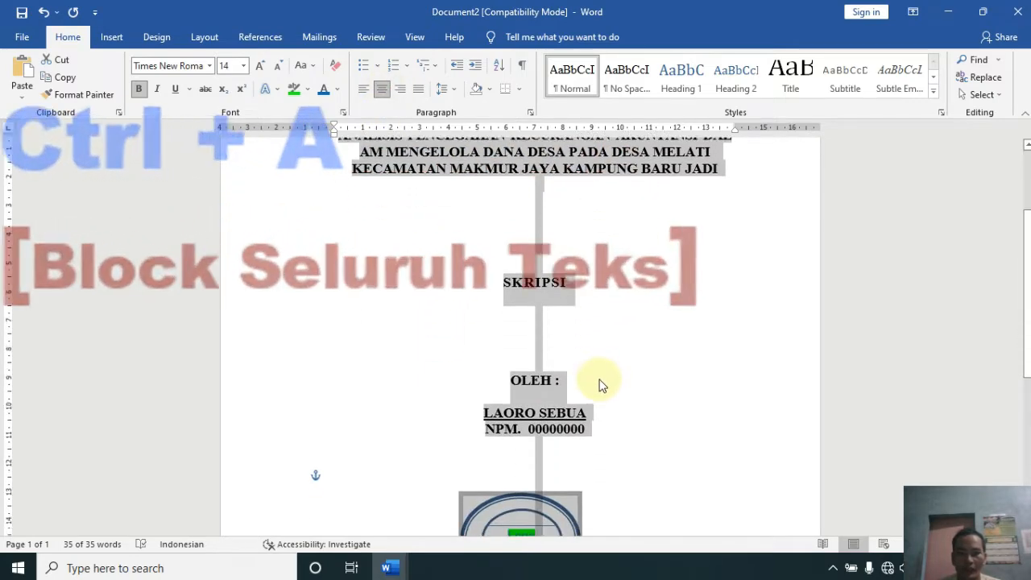
pyautogui.click(559, 378)
pyautogui.scroll(10, 562, 362)
# Break the thesis title into four lines, starting the second with DALAM, the third with MELATI KECAMATAN and the fourth with KAMPUNG.
pyautogui.click(535, 323)
pyautogui.click(670, 306)
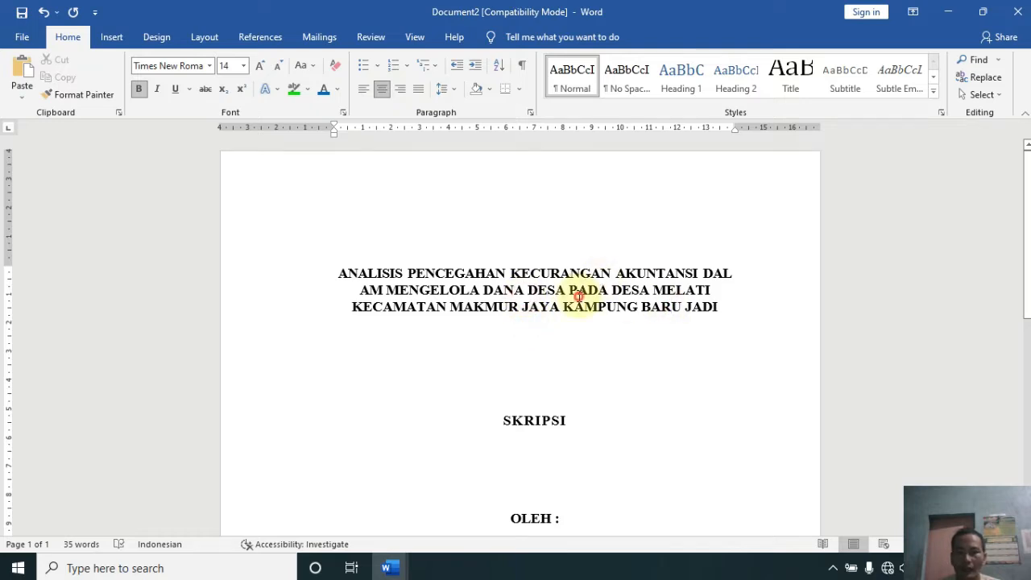
pyautogui.click(697, 290)
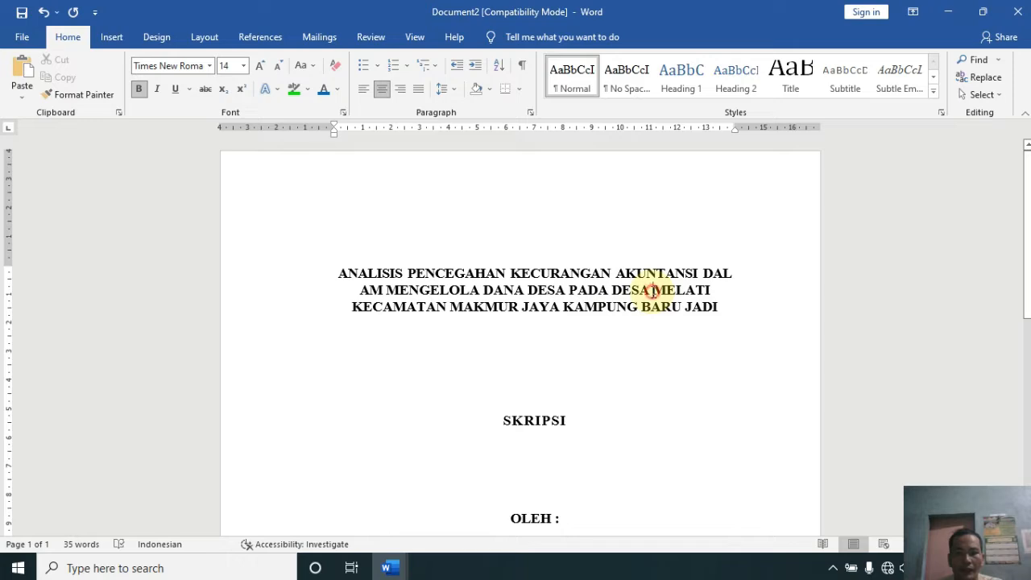
pyautogui.press('Return')
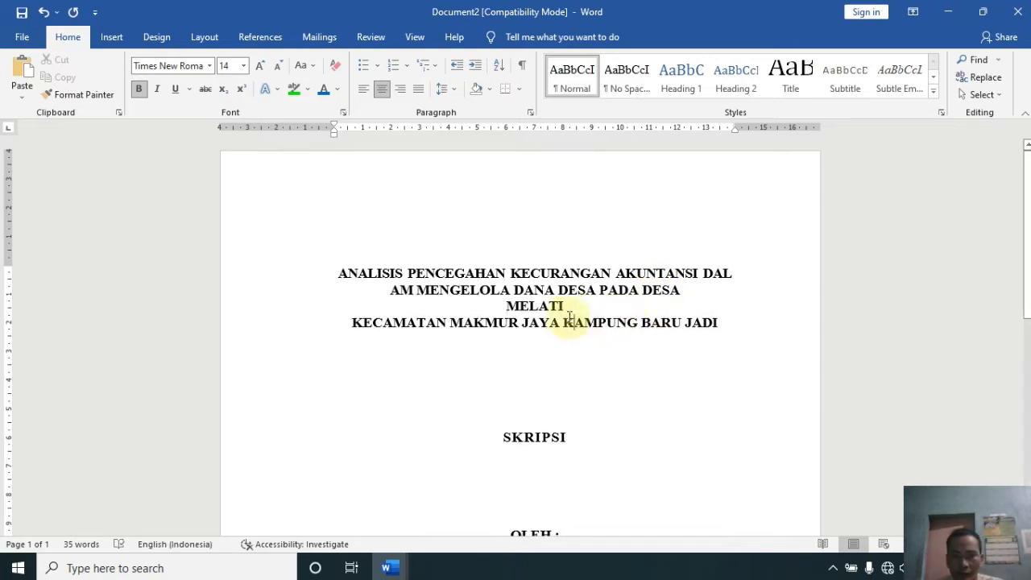
pyautogui.press('Delete')
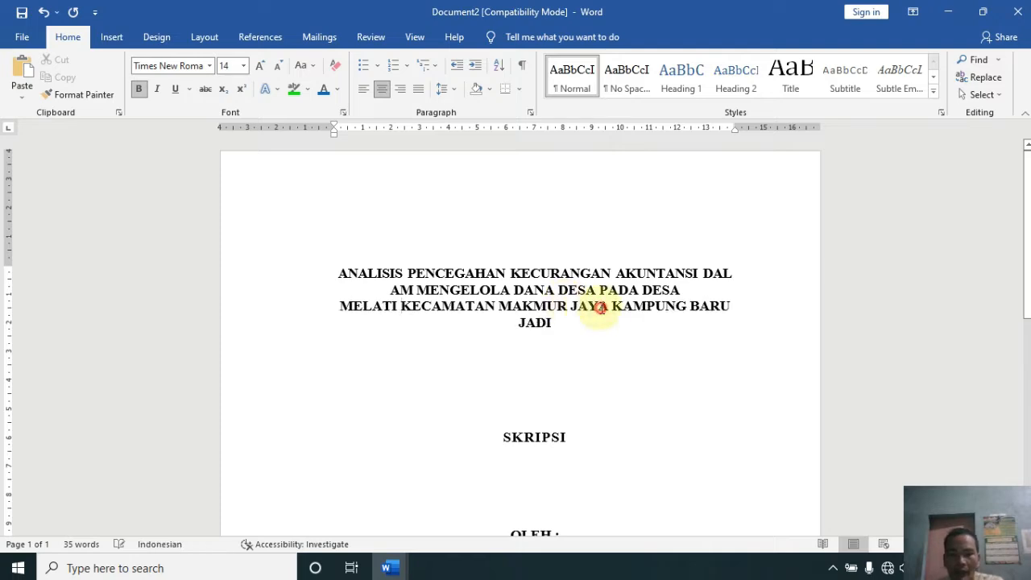
pyautogui.click(610, 306)
pyautogui.press('Return')
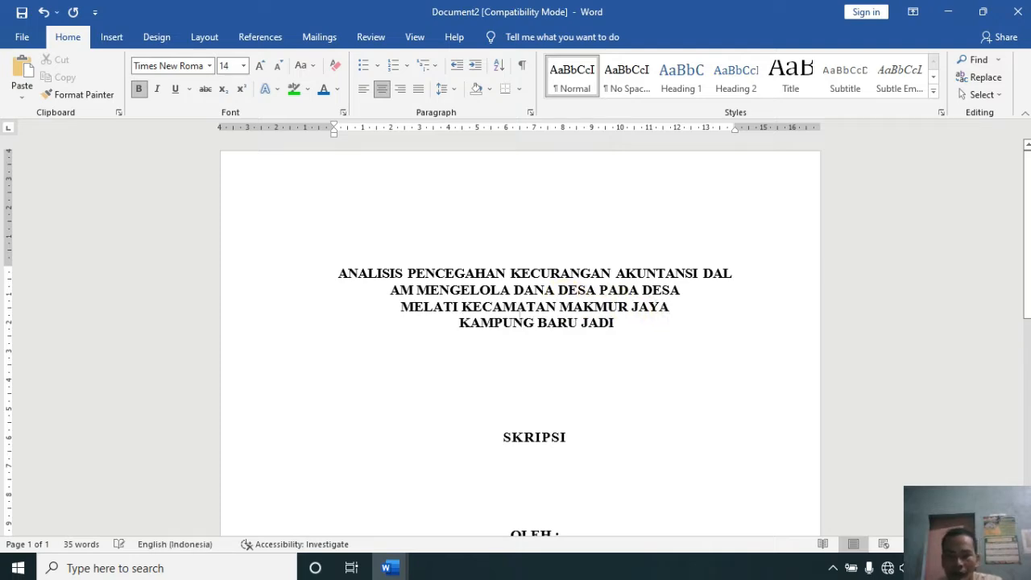
pyautogui.click(534, 291)
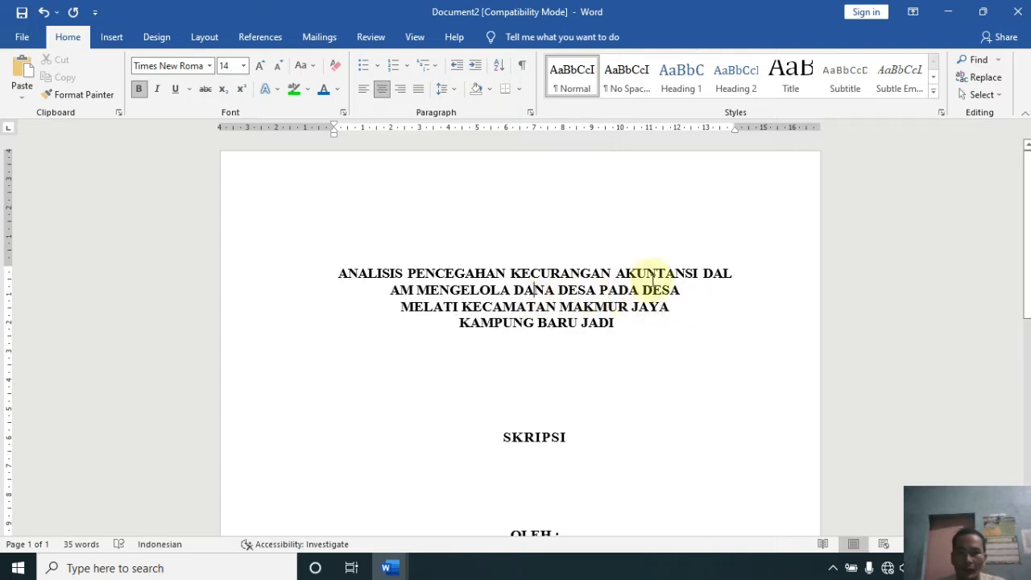
pyautogui.press('Return')
pyautogui.click(582, 306)
pyautogui.click(489, 316)
# Examine the four-line layout of the centered thesis title.
pyautogui.moveTo(636, 321); pyautogui.dragTo(358, 271)
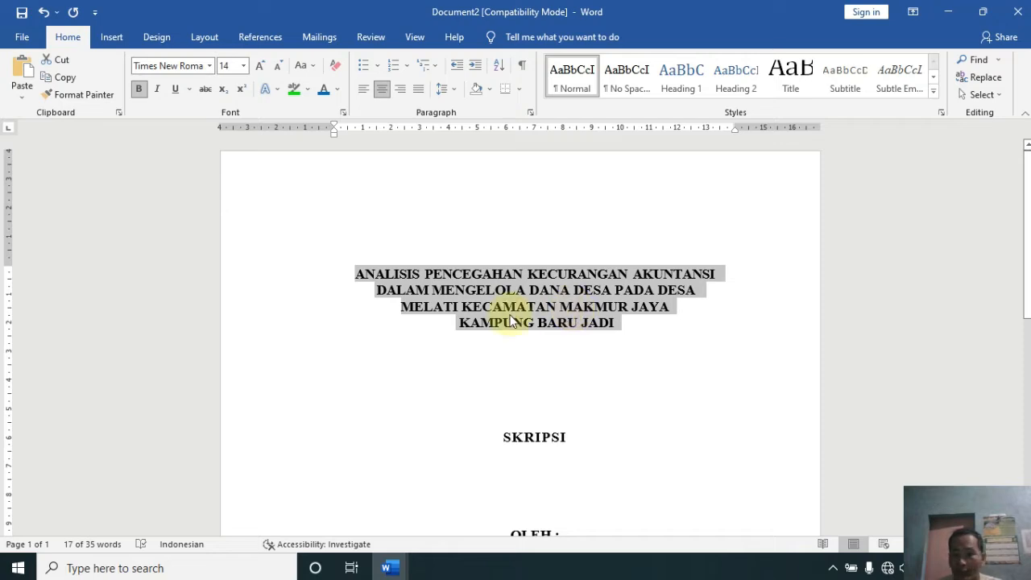
pyautogui.click(598, 326)
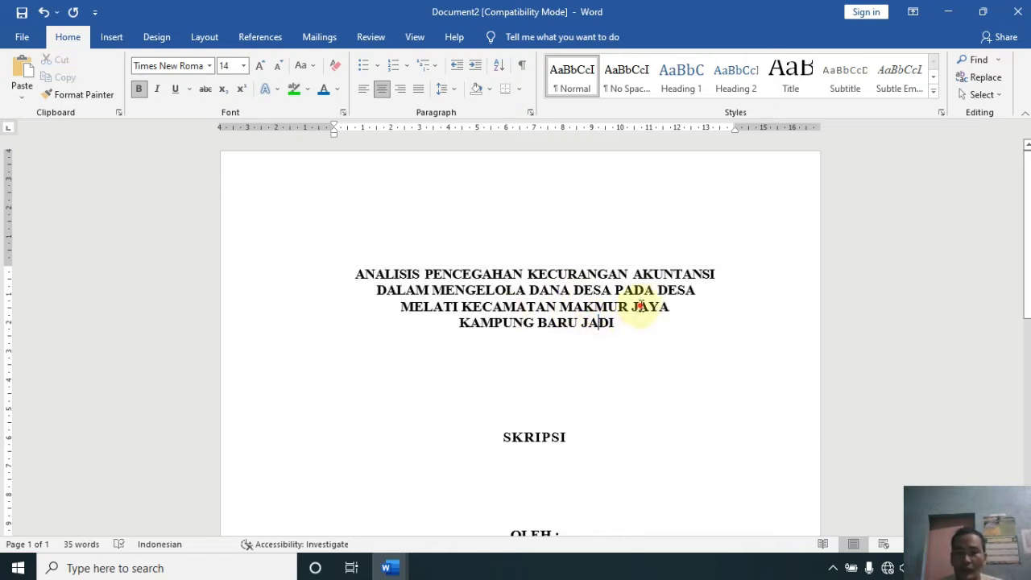
pyautogui.moveTo(681, 304); pyautogui.dragTo(351, 272)
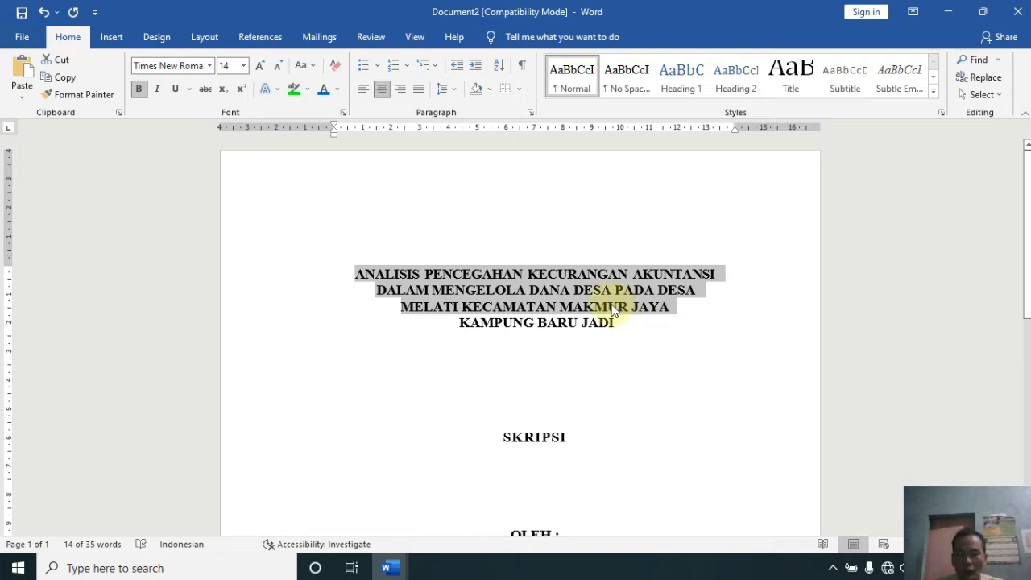
pyautogui.click(597, 320)
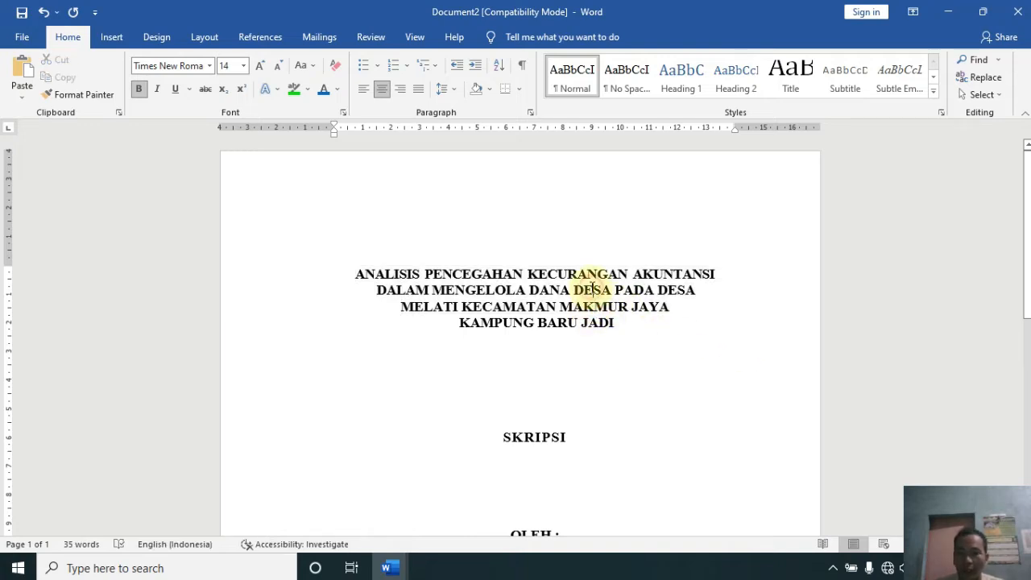
pyautogui.click(568, 306)
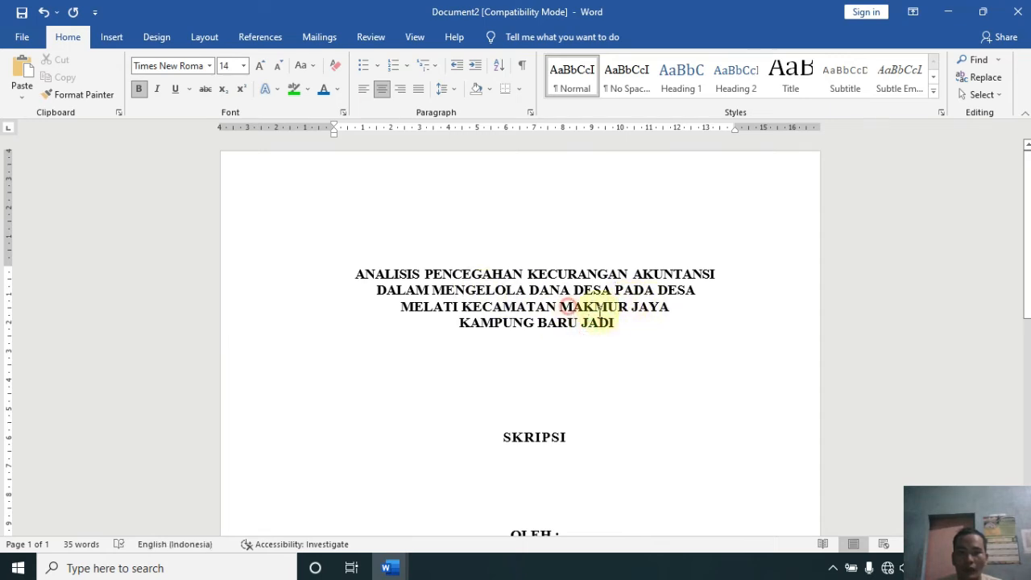
pyautogui.moveTo(624, 319); pyautogui.dragTo(354, 274)
pyautogui.click(588, 322)
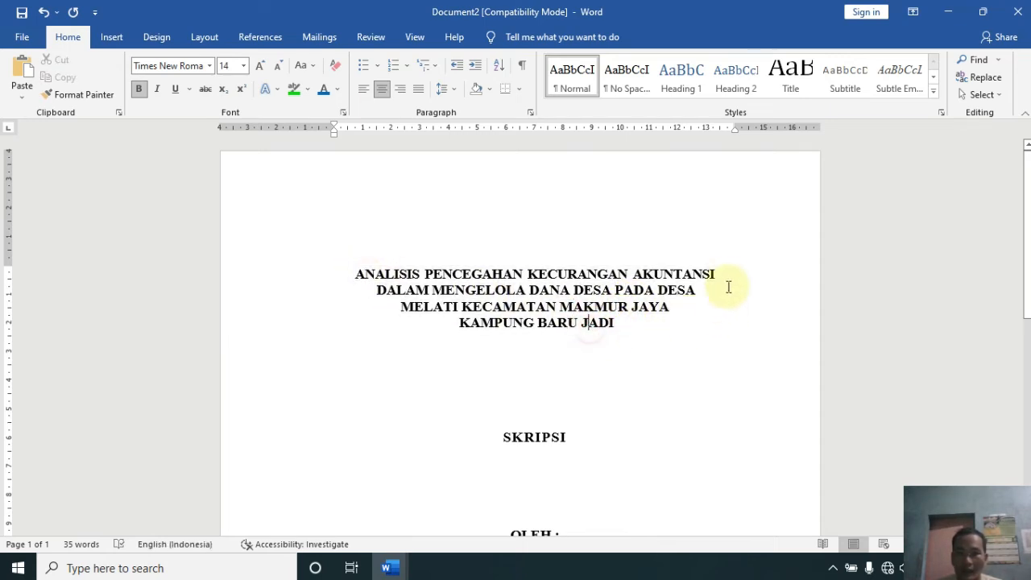
# Remove the line breaks before DALAM, MELATI and KAMPUNG in the thesis title and justify its text.
pyautogui.press('Delete')
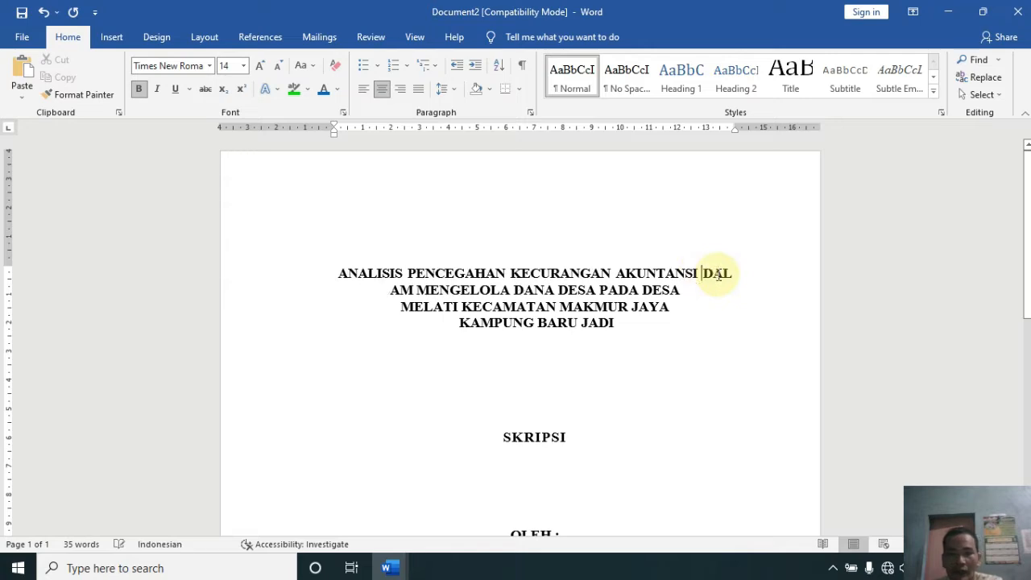
pyautogui.click(681, 291)
pyautogui.moveTo(624, 326); pyautogui.dragTo(346, 276)
pyautogui.hotkey('ctrl', 'j')
pyautogui.click(632, 292)
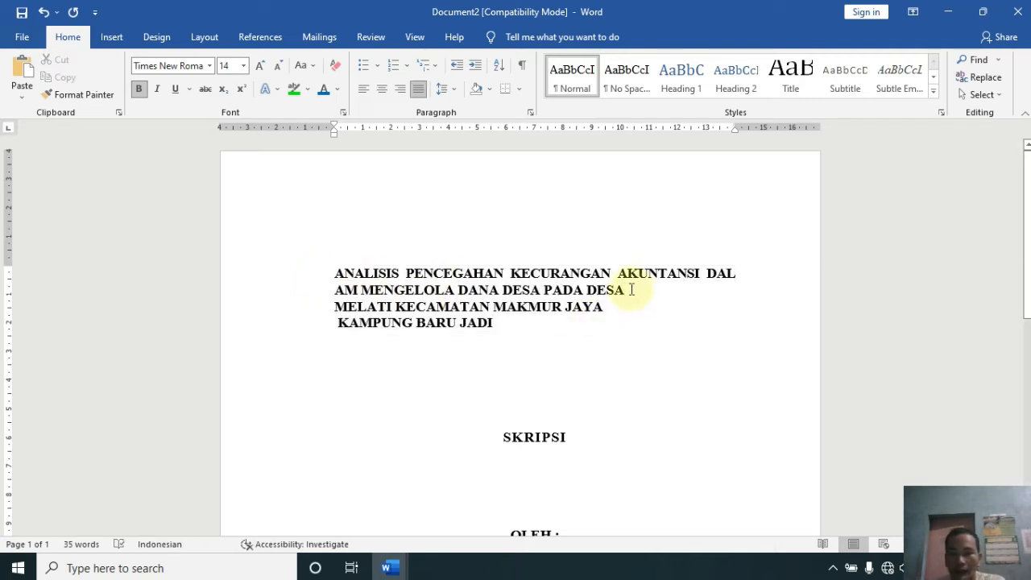
pyautogui.press('Delete')
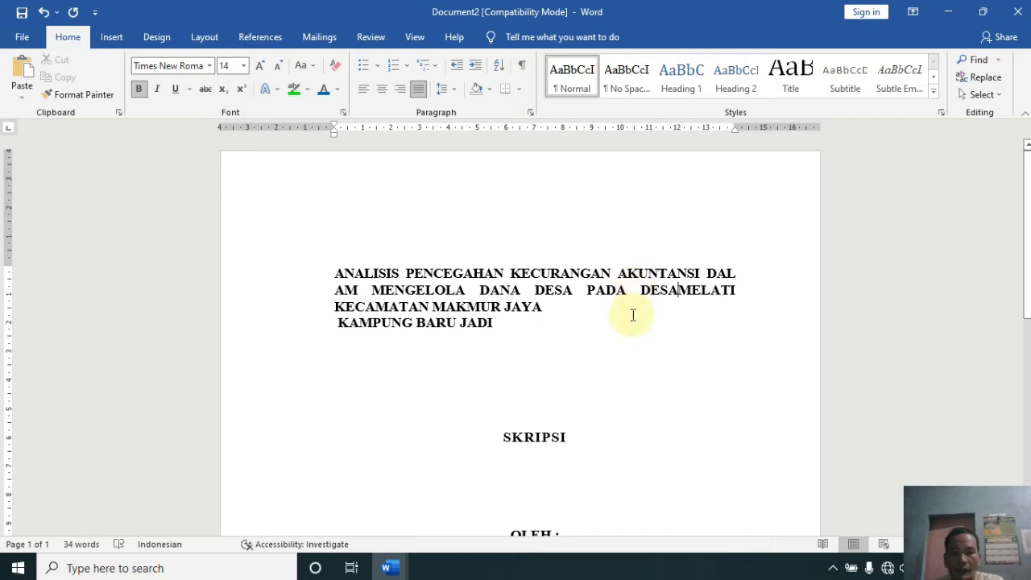
pyautogui.press('Delete')
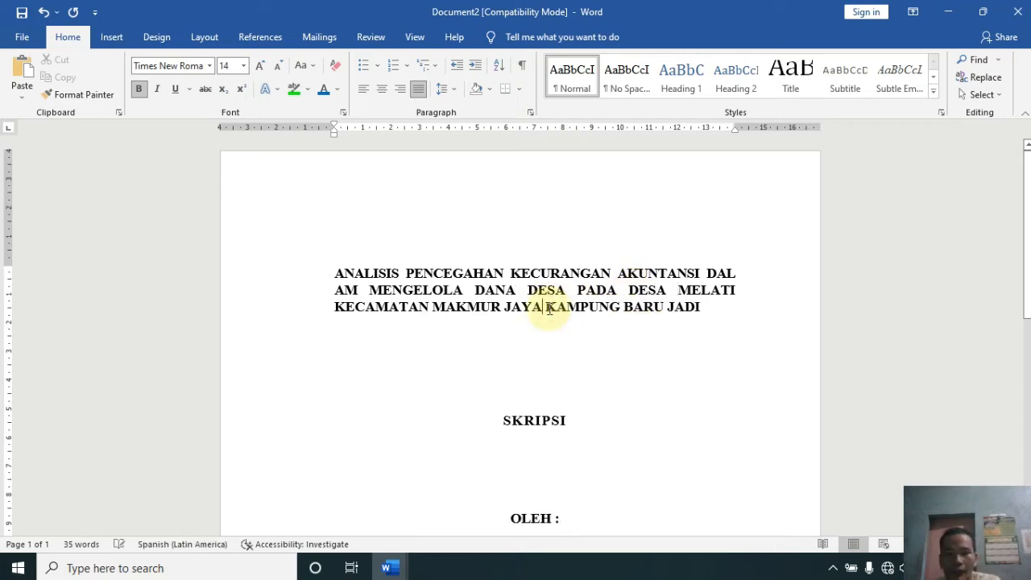
# Center the whole thesis title.
pyautogui.click(667, 307)
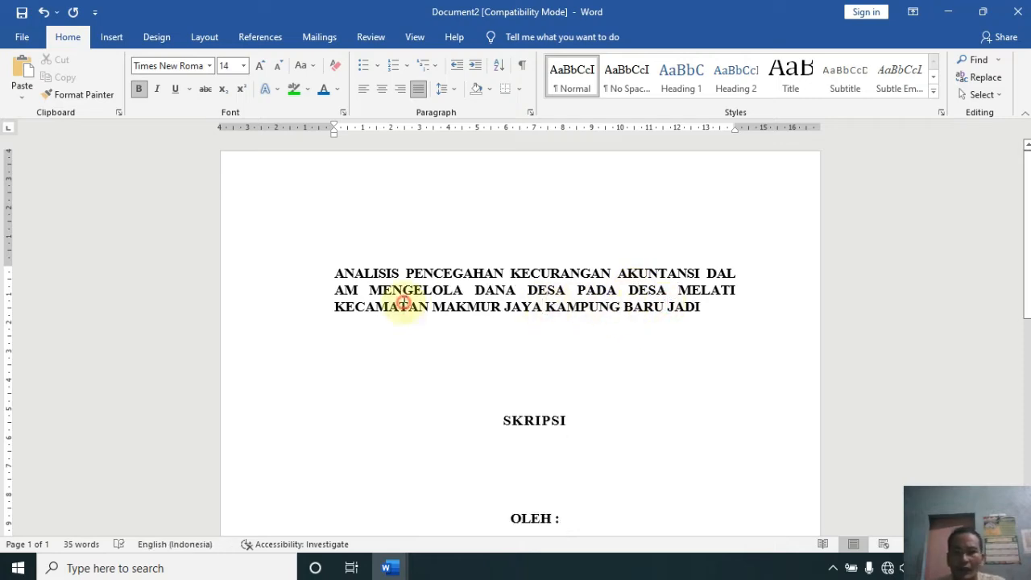
pyautogui.click(706, 308)
pyautogui.moveTo(706, 308); pyautogui.dragTo(334, 273)
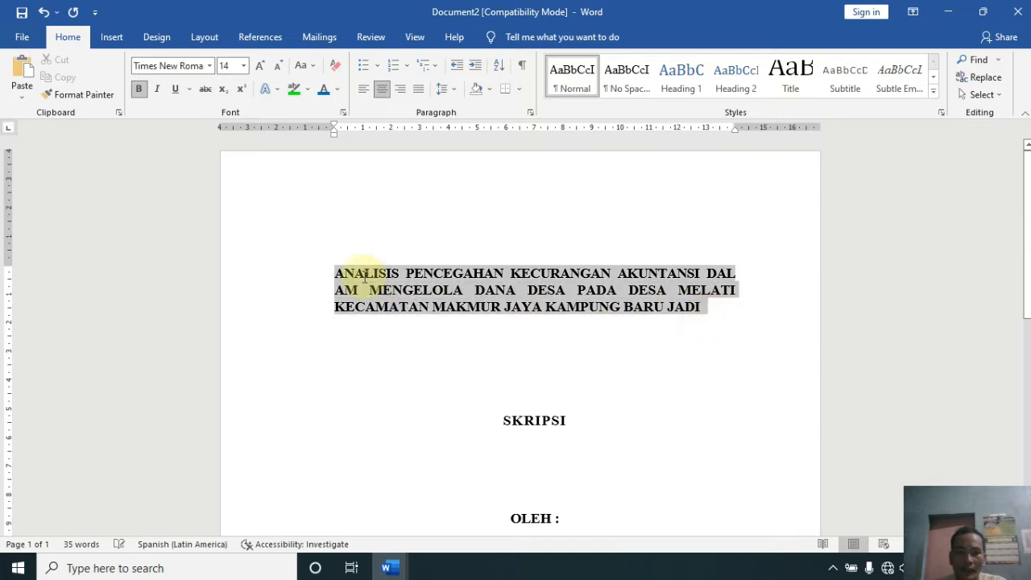
pyautogui.hotkey('ctrl', 'e')
pyautogui.click(629, 300)
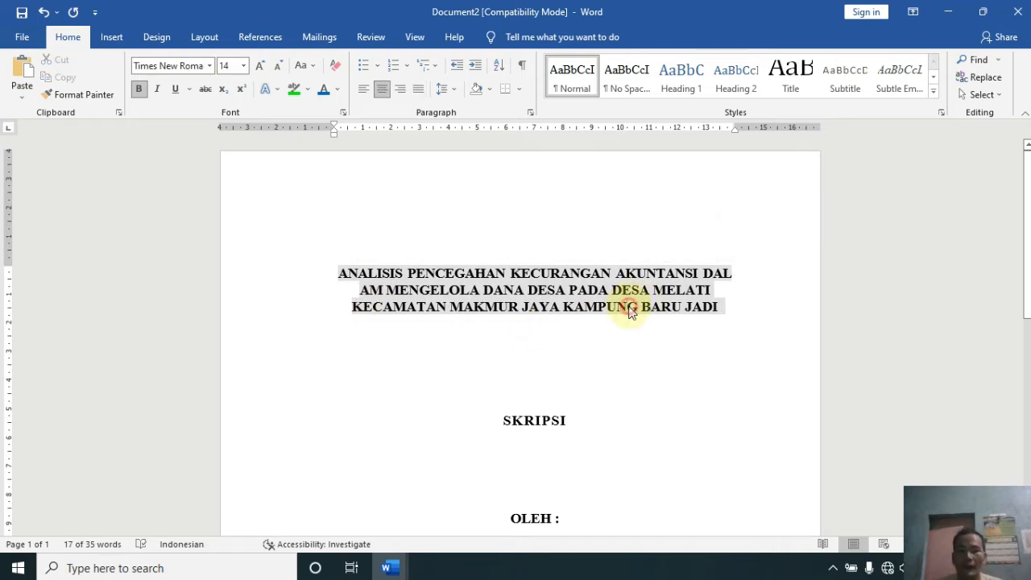
# Select the title text from ANALISIS through the split word DALAM and open its advanced character spacing settings.
pyautogui.click(473, 306)
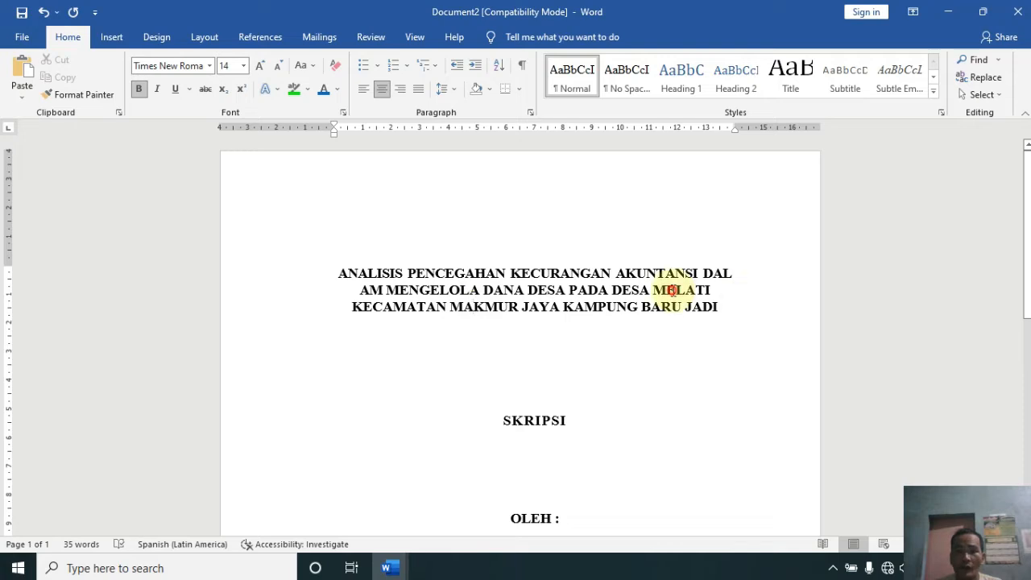
pyautogui.click(692, 306)
pyautogui.moveTo(723, 307); pyautogui.dragTo(339, 275)
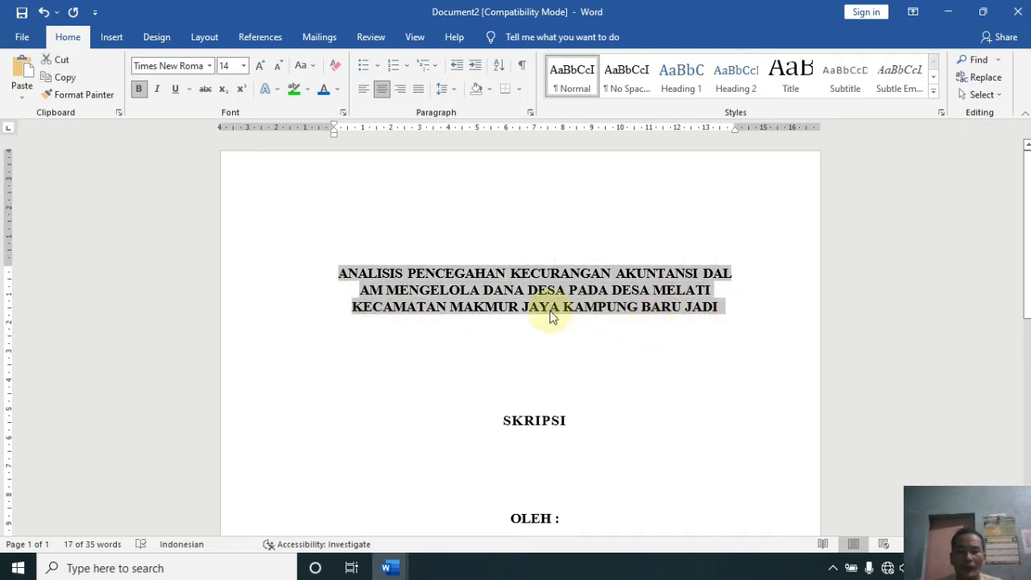
pyautogui.click(422, 306)
pyautogui.click(452, 305)
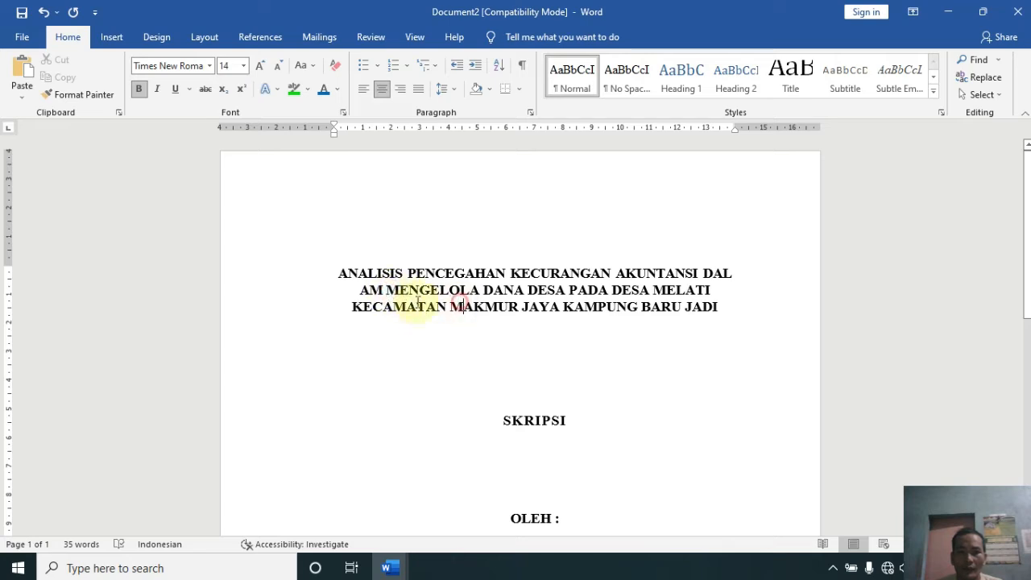
pyautogui.click(409, 291)
pyautogui.moveTo(385, 290); pyautogui.dragTo(334, 271)
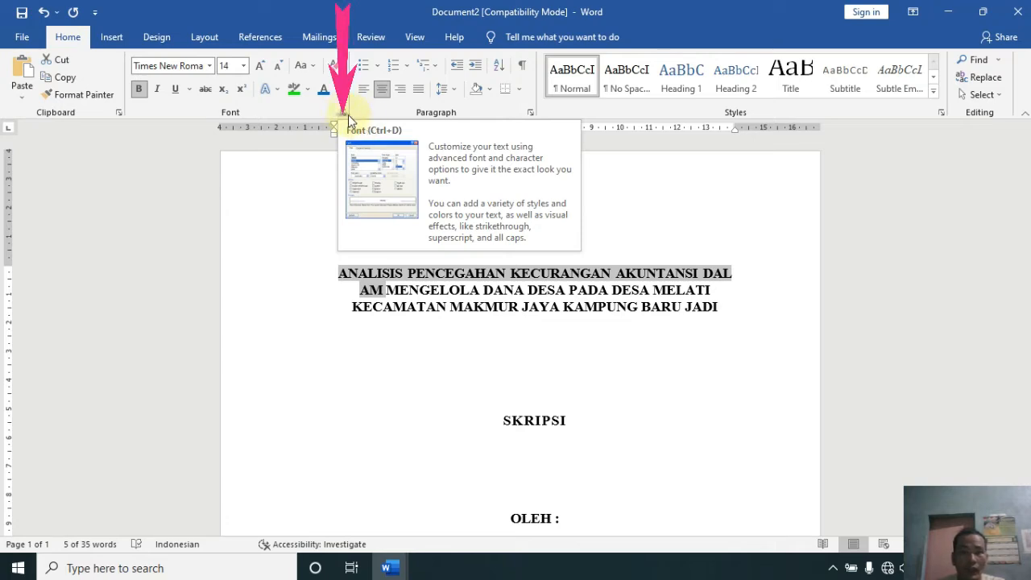
pyautogui.click(349, 116)
pyautogui.moveTo(231, 107); pyautogui.dragTo(694, 134)
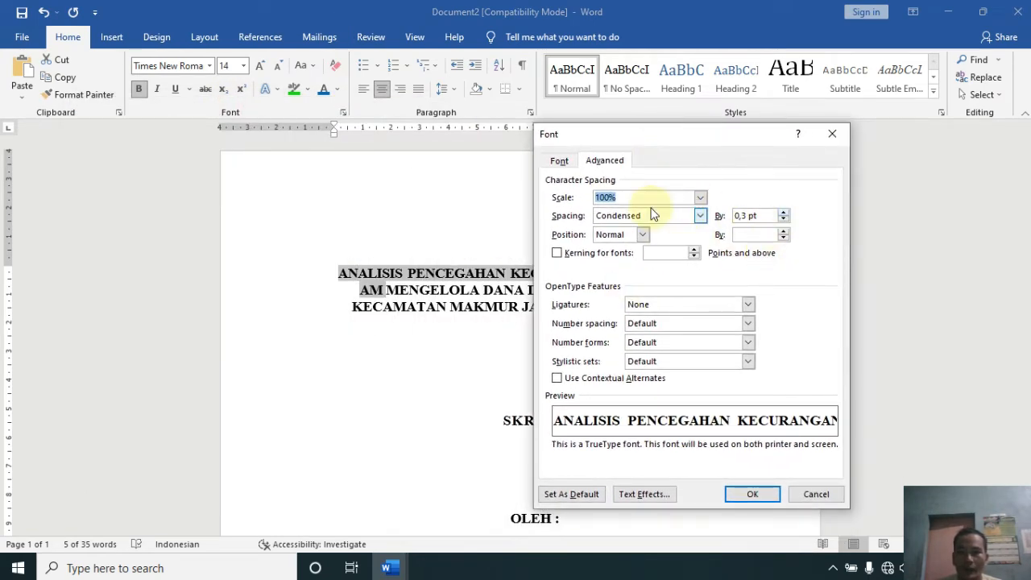
# Try expanded character spacing of 0,4 pt on the selected title text.
pyautogui.click(785, 218)
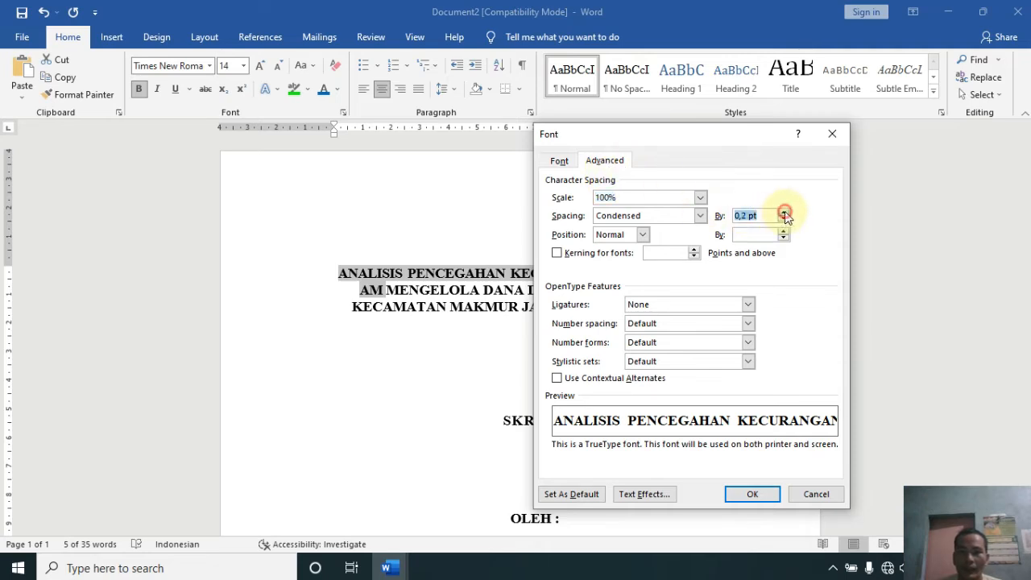
pyautogui.click(784, 218)
pyautogui.click(784, 219)
pyautogui.click(783, 212)
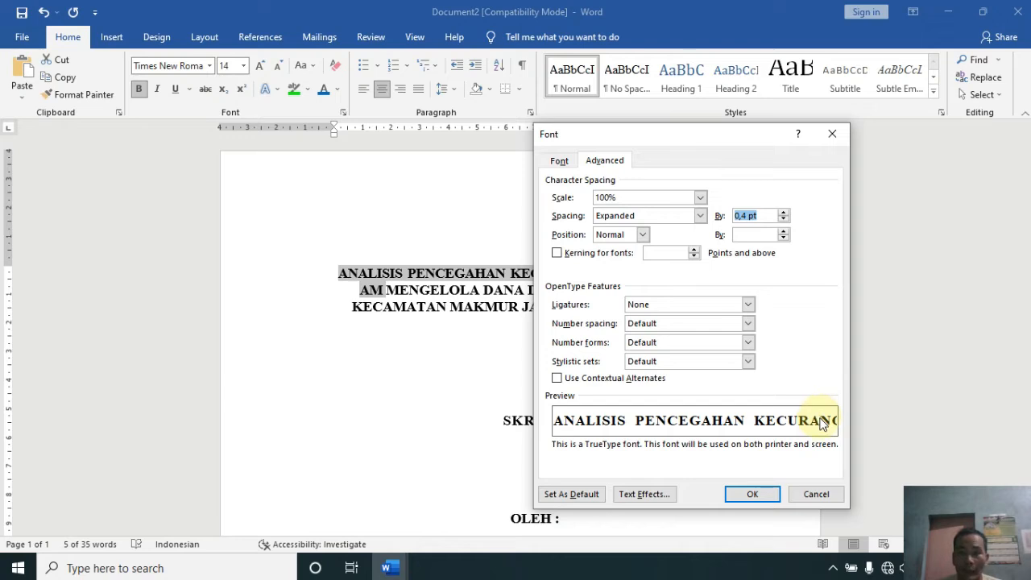
# Condense the selected title text's character spacing by 0,9 pt so DALAM fits on the first line, and check that line.
pyautogui.doubleClick(785, 219)
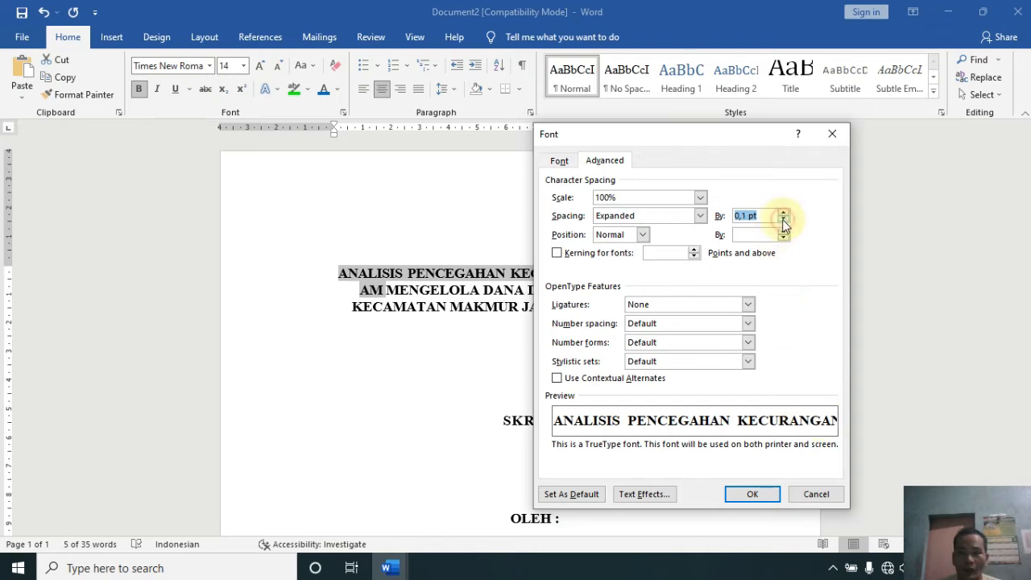
pyautogui.click(783, 221)
pyautogui.click(784, 222)
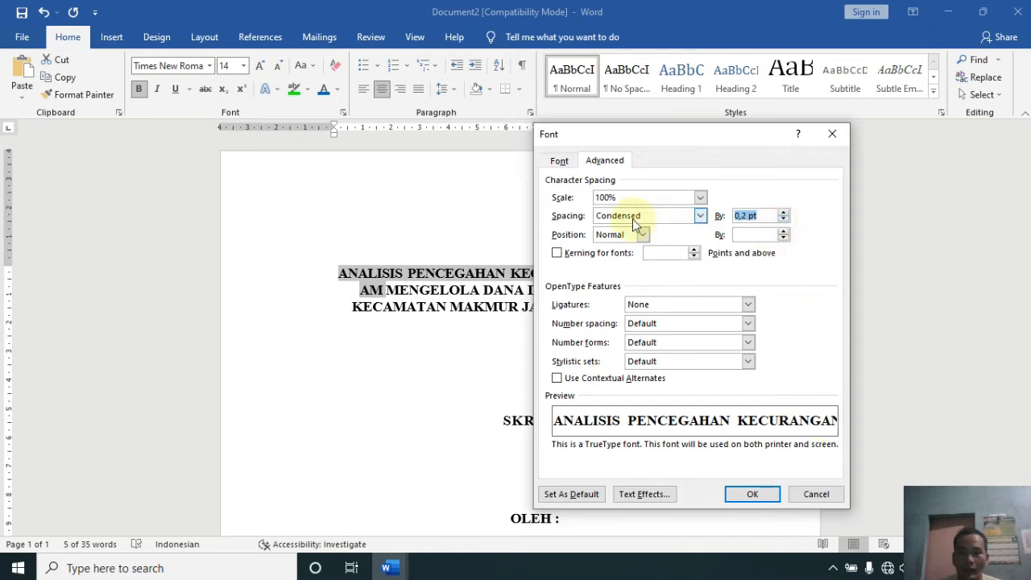
pyautogui.click(783, 223)
pyautogui.click(783, 223)
pyautogui.click(784, 223)
pyautogui.click(783, 223)
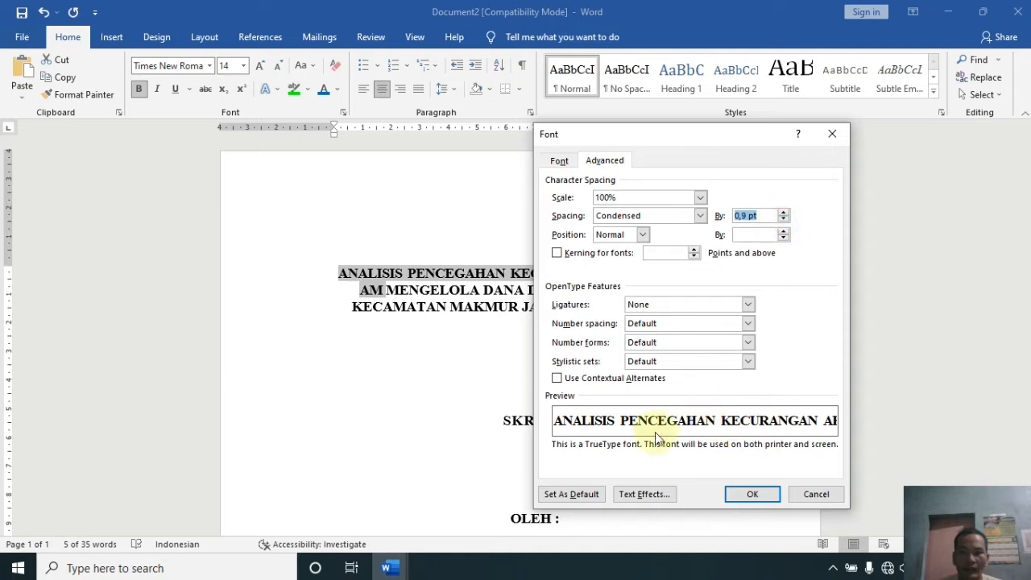
pyautogui.click(753, 493)
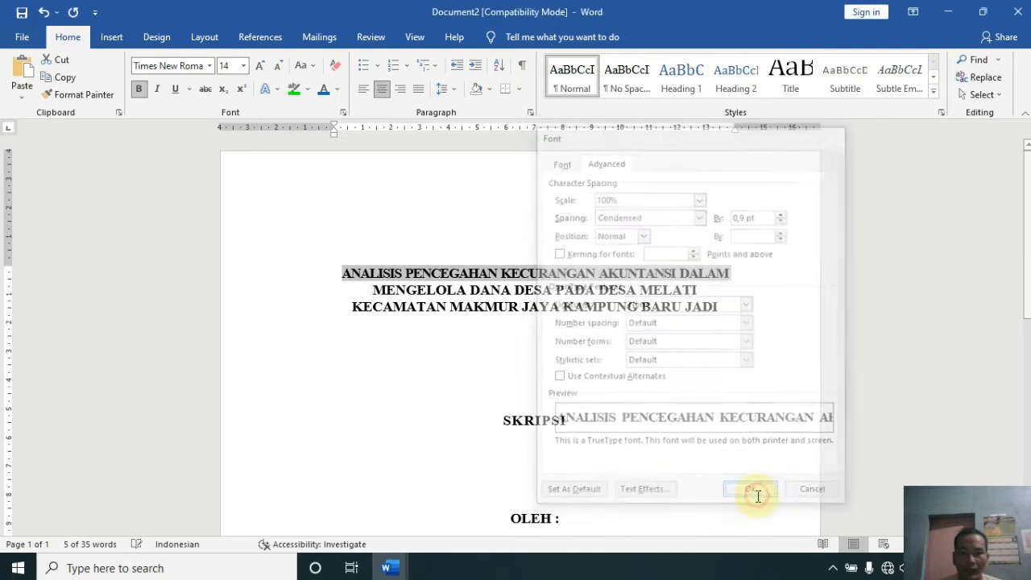
pyautogui.click(533, 282)
pyautogui.click(730, 274)
pyautogui.moveTo(714, 275); pyautogui.dragTo(341, 271)
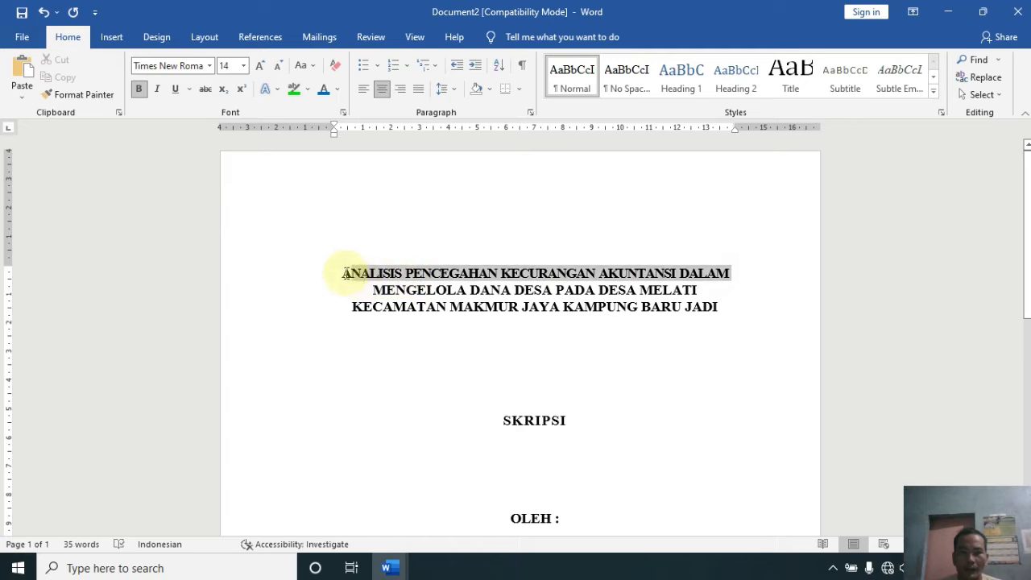
pyautogui.click(481, 294)
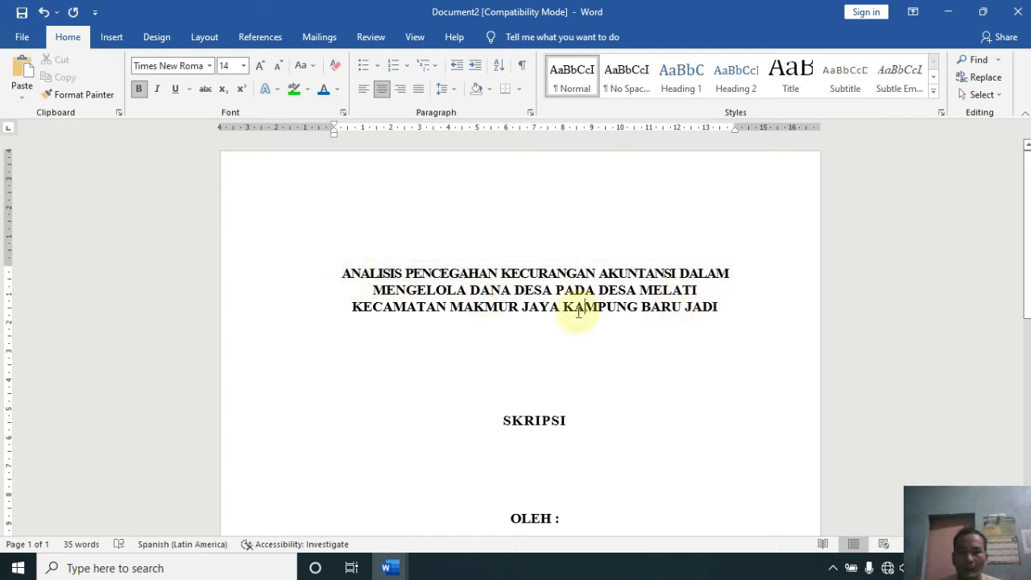
# Condense the character spacing of the third title line, KECAMATAN MAKMUR JAYA KAMPUNG BARU JADI, by 1,6 pt.
pyautogui.click(722, 308)
pyautogui.moveTo(723, 308); pyautogui.dragTo(375, 298)
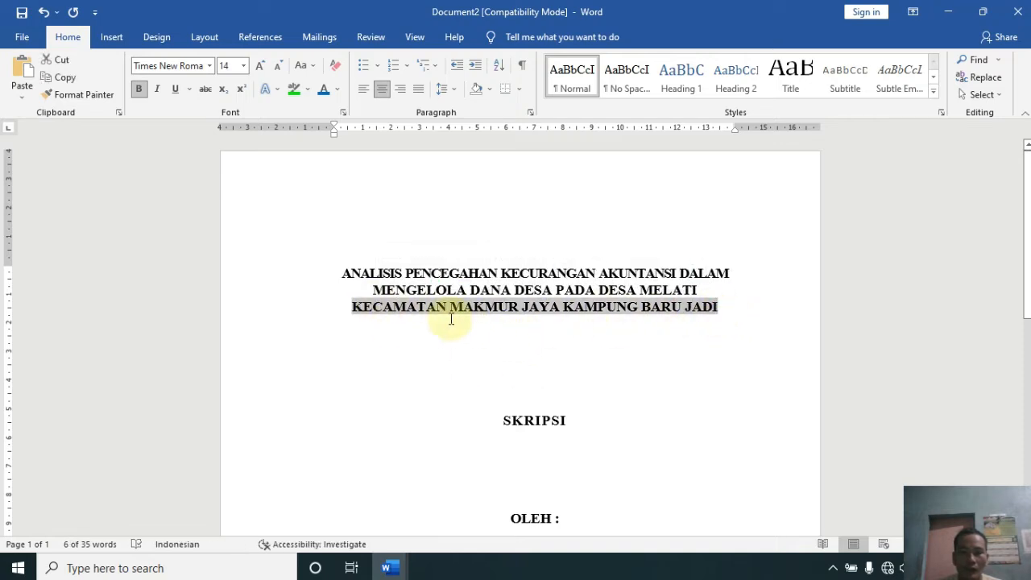
pyautogui.click(343, 115)
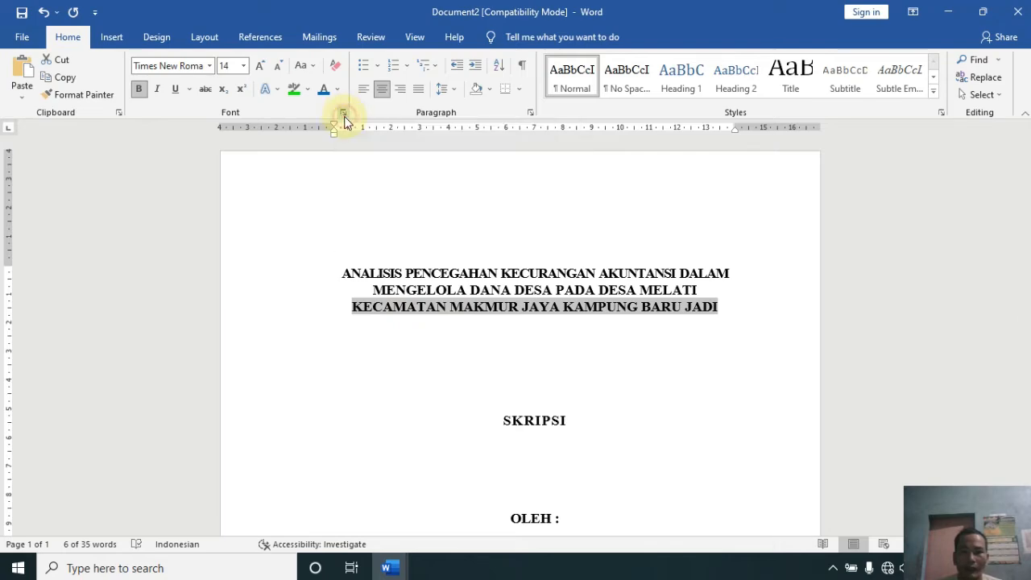
pyautogui.moveTo(677, 140); pyautogui.dragTo(851, 120)
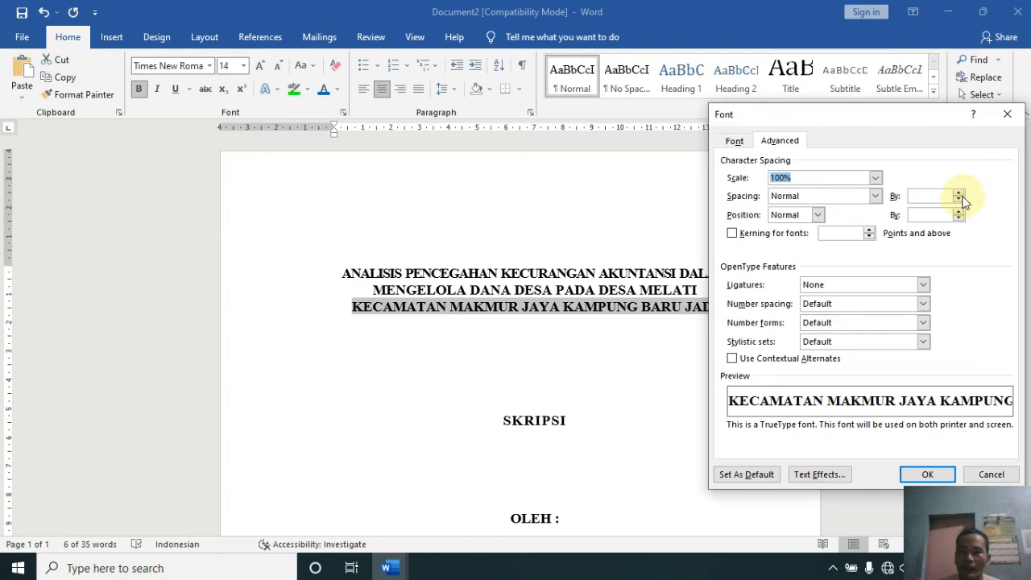
pyautogui.click(957, 201)
pyautogui.click(957, 201)
pyautogui.click(958, 201)
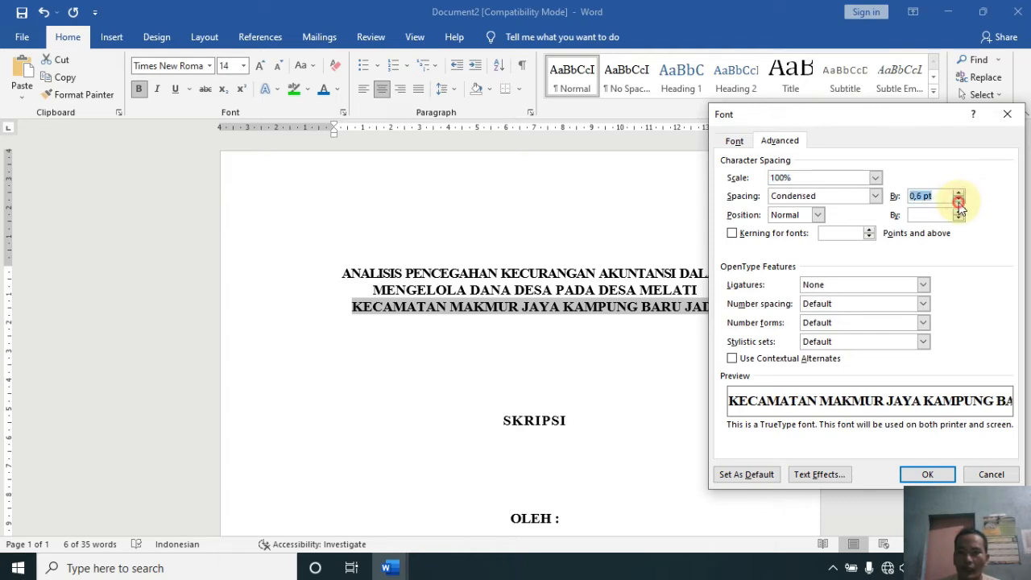
pyautogui.click(958, 201)
pyautogui.click(958, 201)
pyautogui.click(958, 201)
pyautogui.click(958, 202)
pyautogui.click(958, 201)
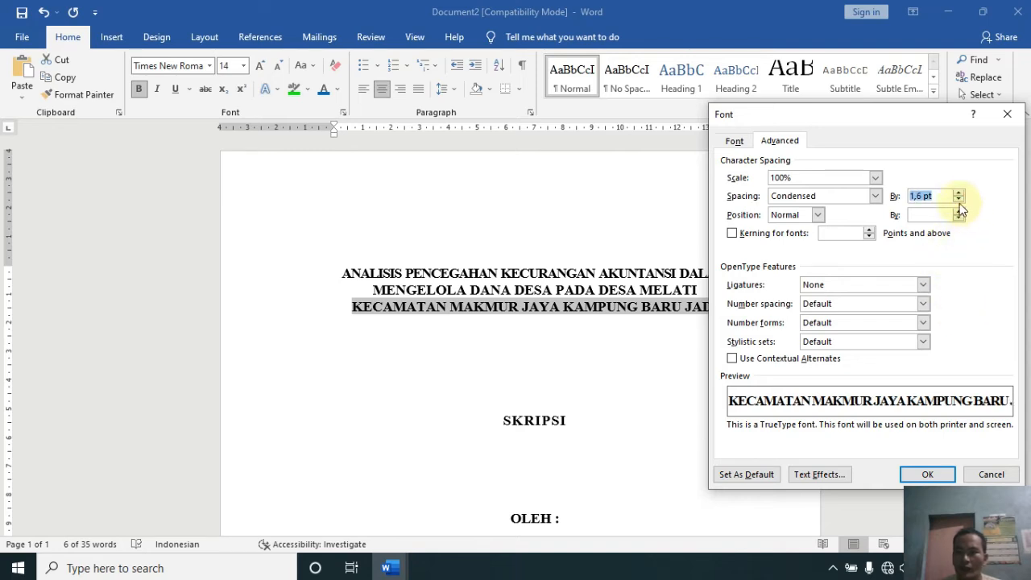
pyautogui.click(927, 474)
pyautogui.click(659, 316)
pyautogui.click(706, 301)
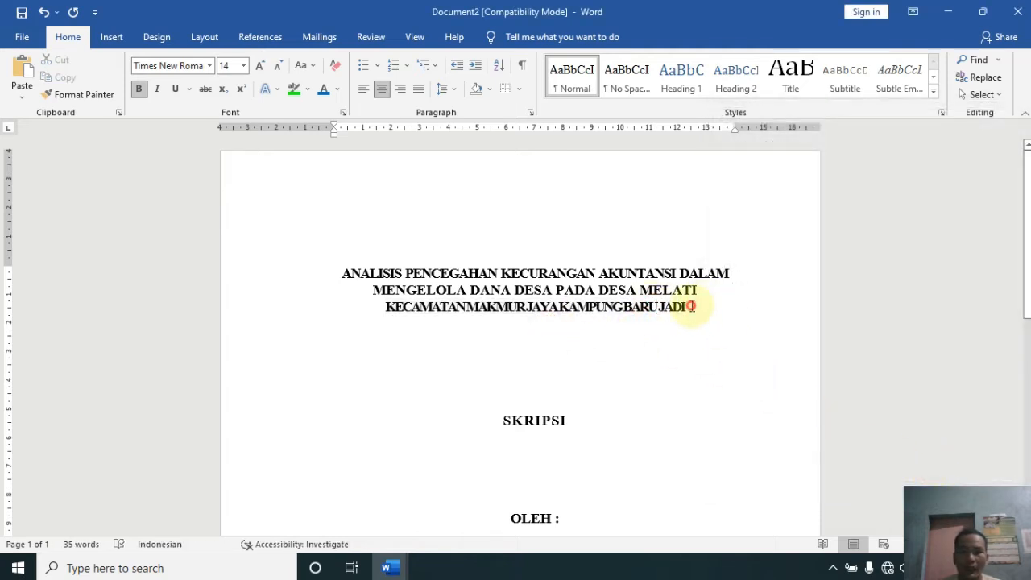
pyautogui.moveTo(685, 306); pyautogui.dragTo(390, 300)
pyautogui.click(683, 336)
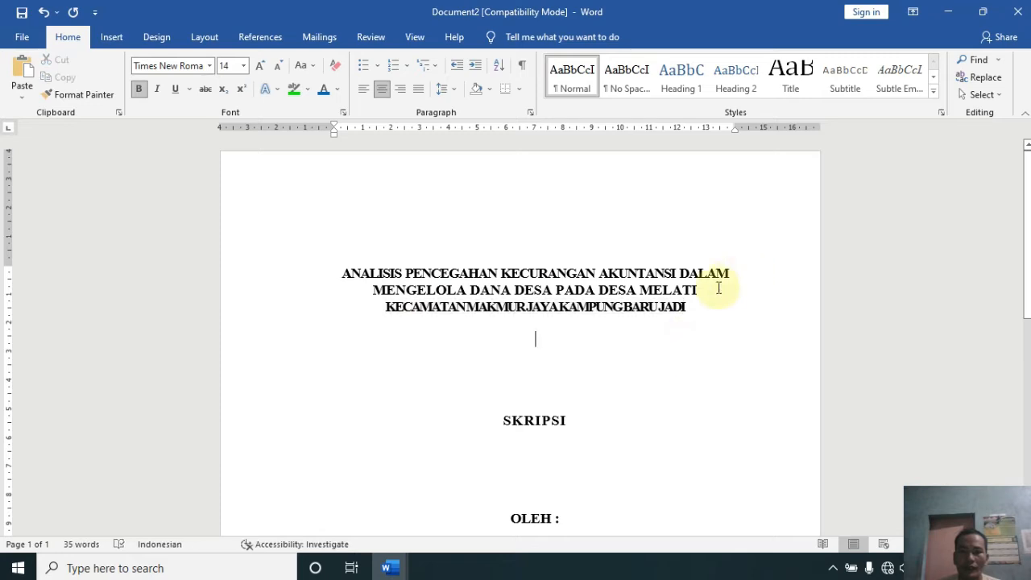
# Expand the character spacing of the second title line, MENGELOLA DANA DESA PADA DESA MELATI, by 0,4 pt.
pyautogui.click(714, 297)
pyautogui.moveTo(707, 290); pyautogui.dragTo(373, 288)
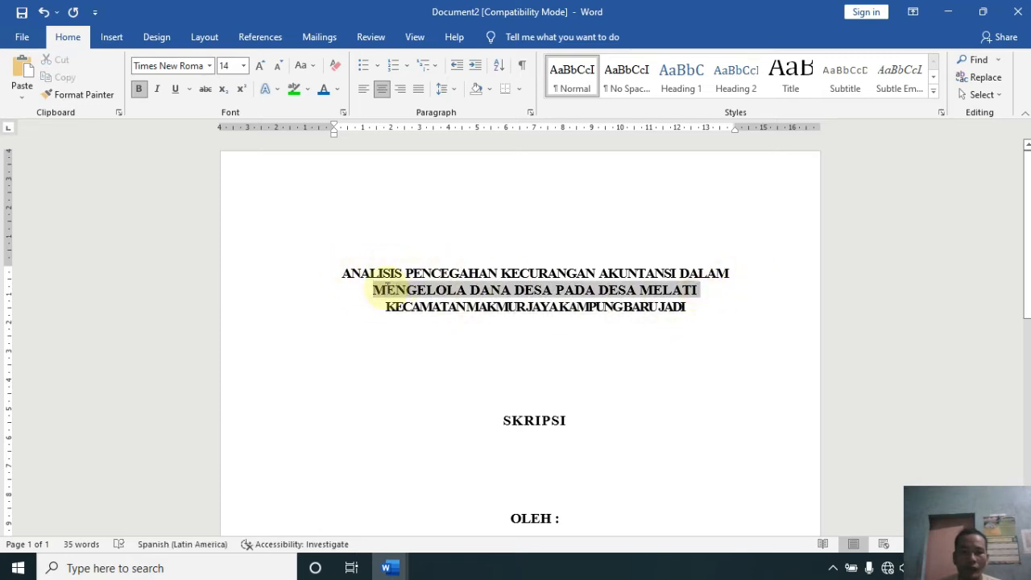
pyautogui.hotkey('alt', 'shift')
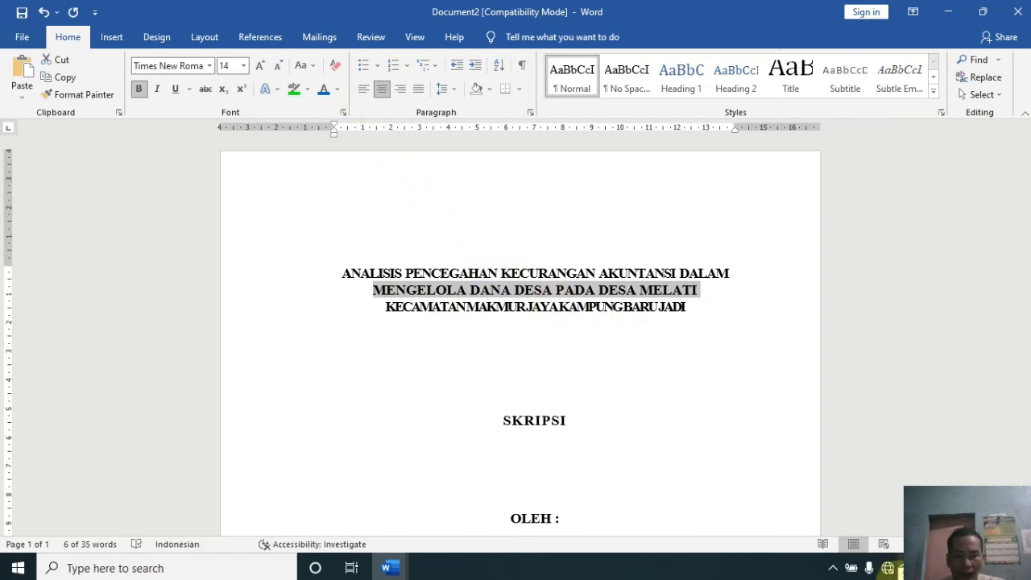
pyautogui.hotkey('ctrl', 'd')
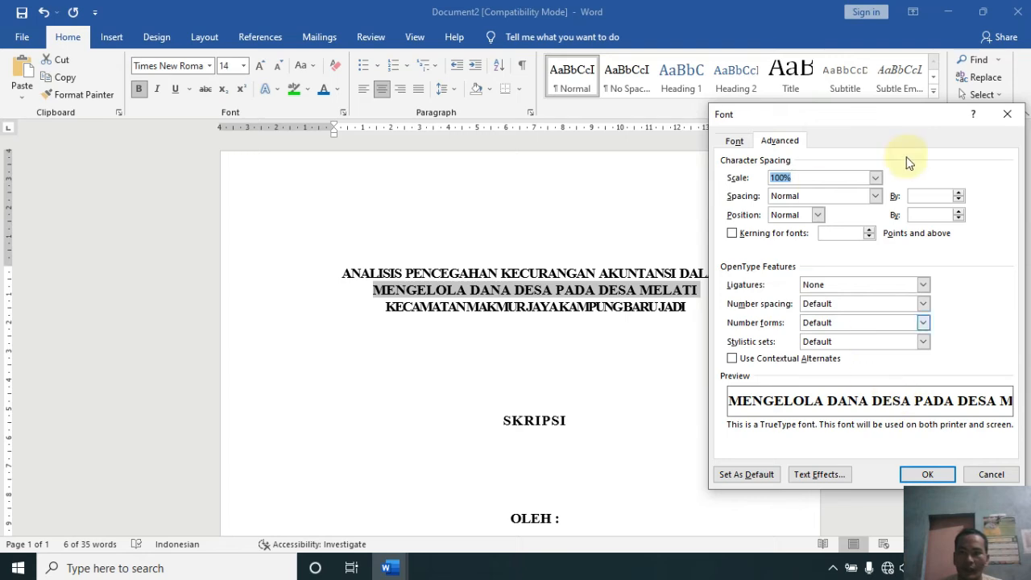
pyautogui.moveTo(894, 111); pyautogui.dragTo(861, 128)
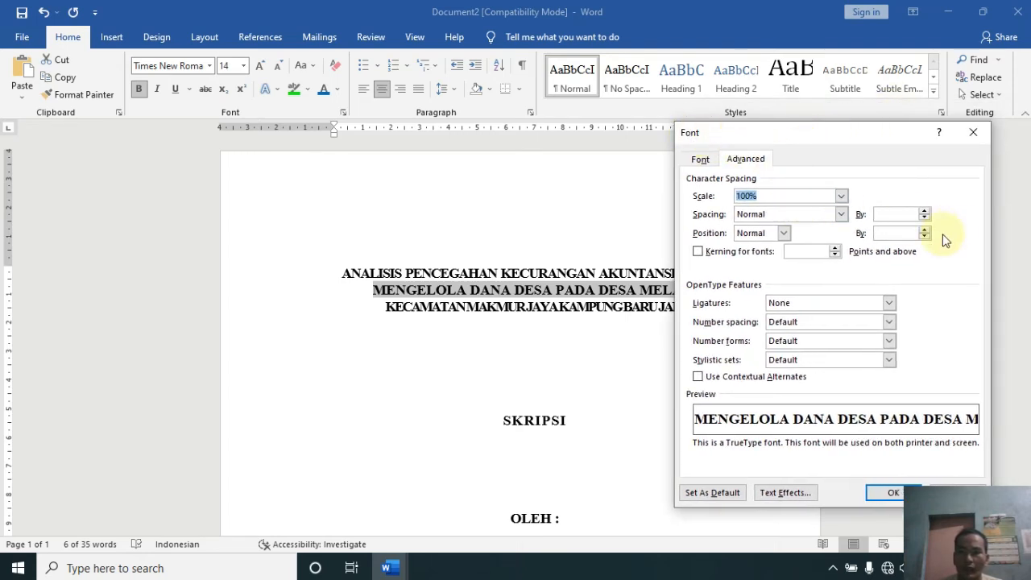
pyautogui.click(924, 212)
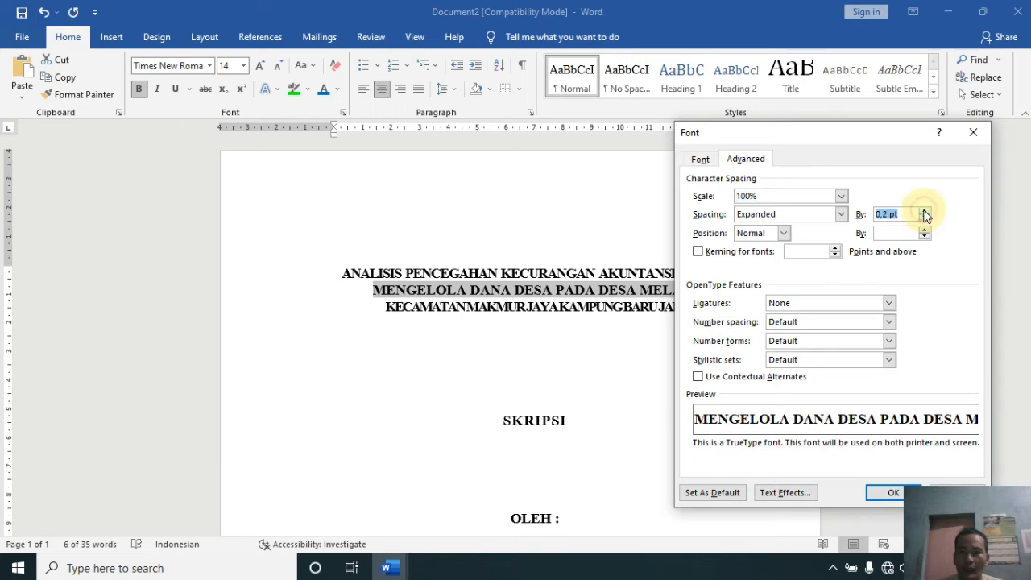
pyautogui.click(925, 212)
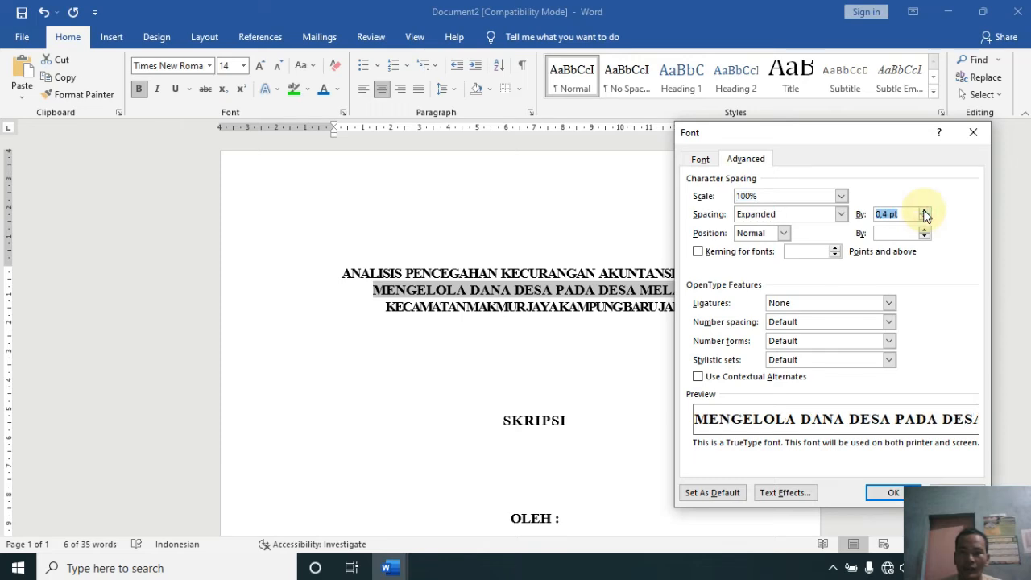
pyautogui.click(892, 491)
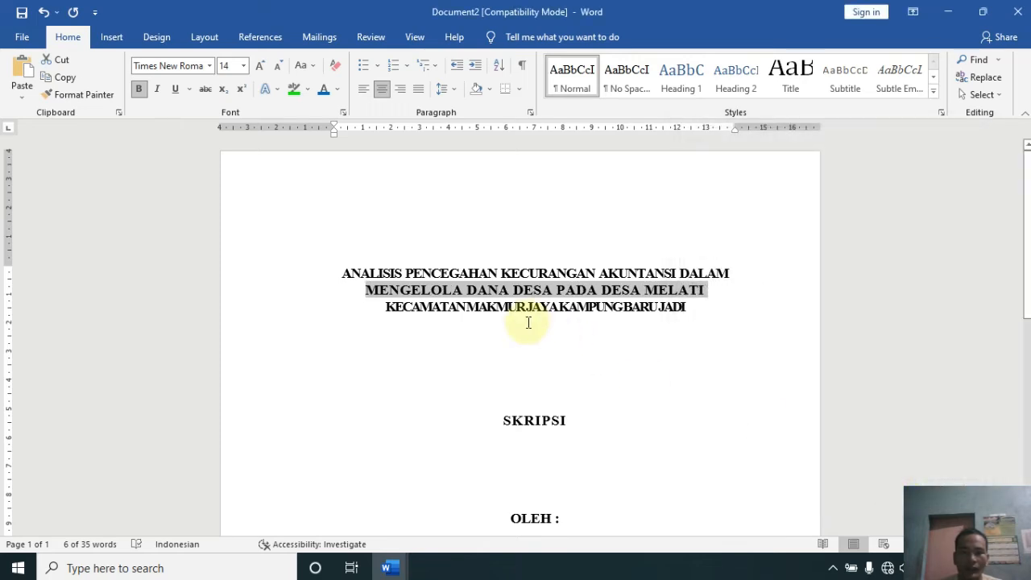
# Review the three title lines, the author name and NPM lines, and the rest of the cover page below them.
pyautogui.click(743, 324)
pyautogui.moveTo(713, 313); pyautogui.dragTo(362, 271)
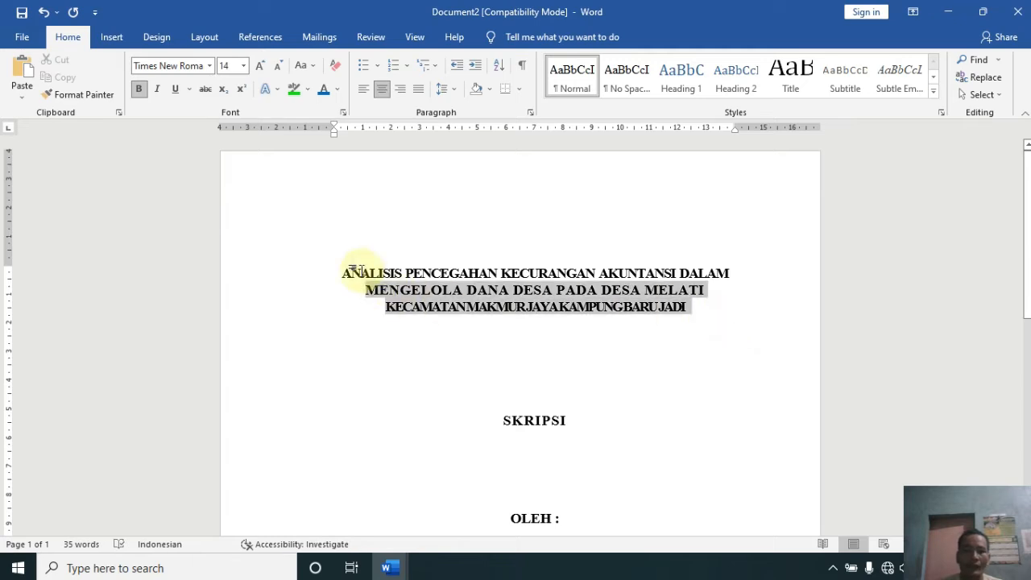
pyautogui.click(581, 353)
pyautogui.moveTo(708, 306); pyautogui.dragTo(311, 257)
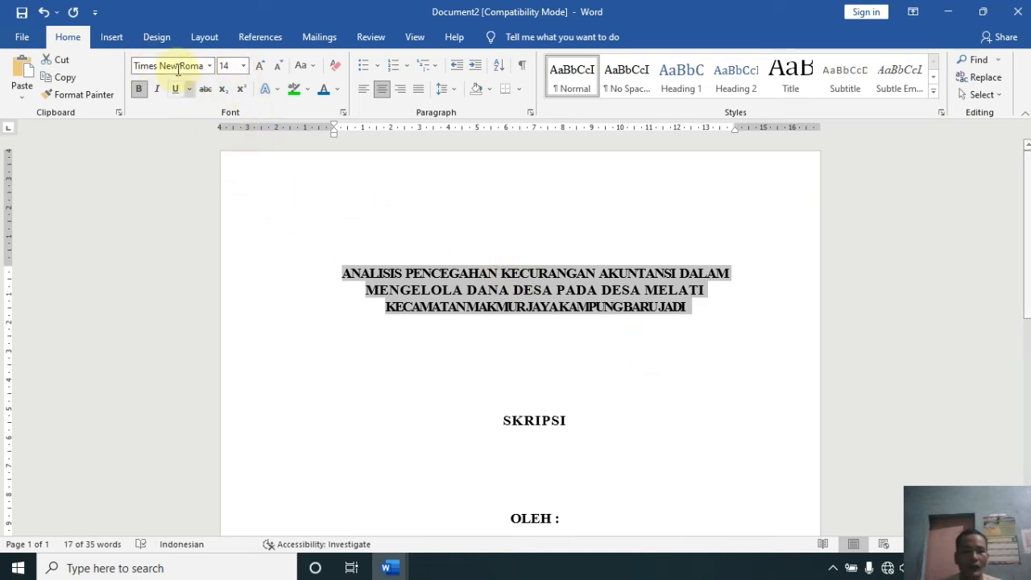
pyautogui.click(663, 375)
pyautogui.scroll(-5, 636, 366)
pyautogui.moveTo(617, 336); pyautogui.dragTo(465, 331)
pyautogui.click(605, 359)
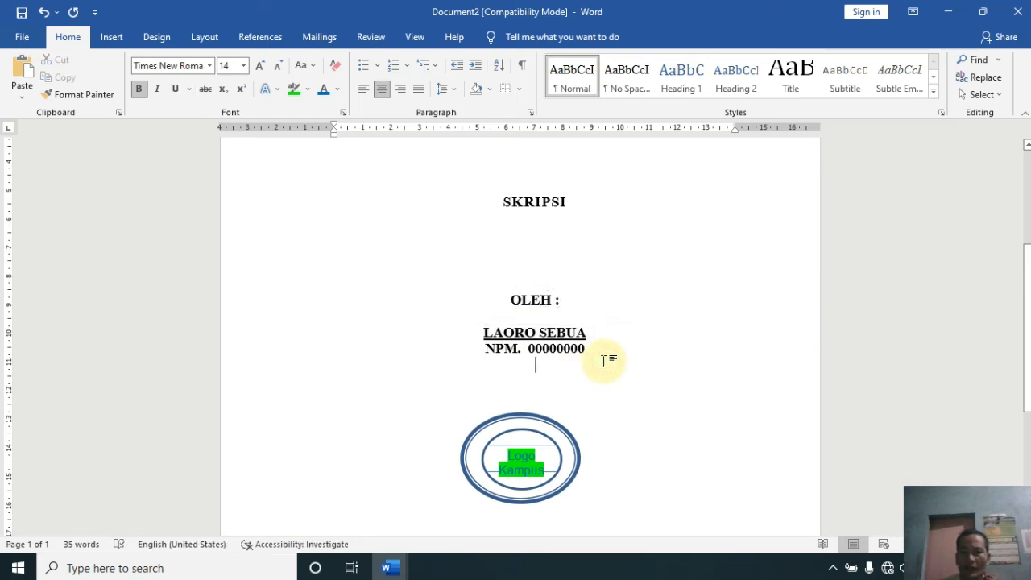
pyautogui.moveTo(624, 352); pyautogui.dragTo(488, 354)
pyautogui.click(643, 353)
pyautogui.scroll(-2, 613, 346)
pyautogui.scroll(-4, 616, 342)
pyautogui.scroll(3, 626, 330)
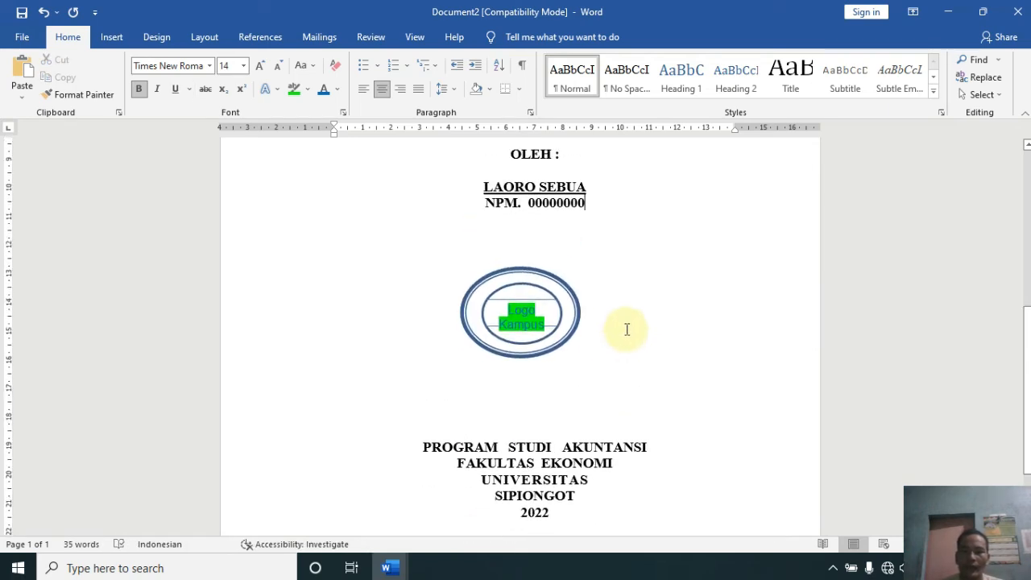
# Select the campus logo group and set its text wrapping to In Front of Text.
pyautogui.click(568, 377)
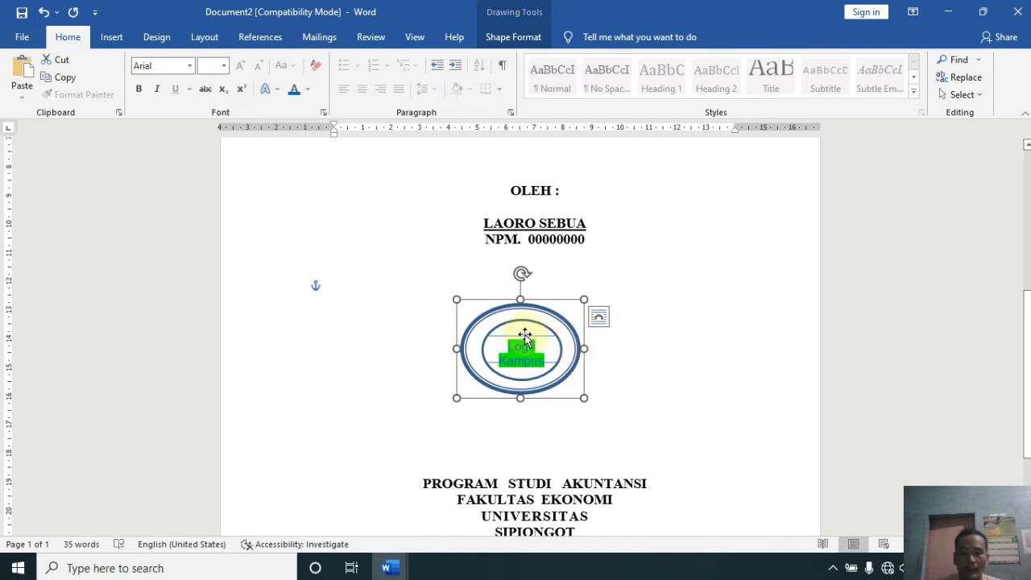
pyautogui.moveTo(575, 350); pyautogui.dragTo(575, 347)
pyautogui.click(610, 342)
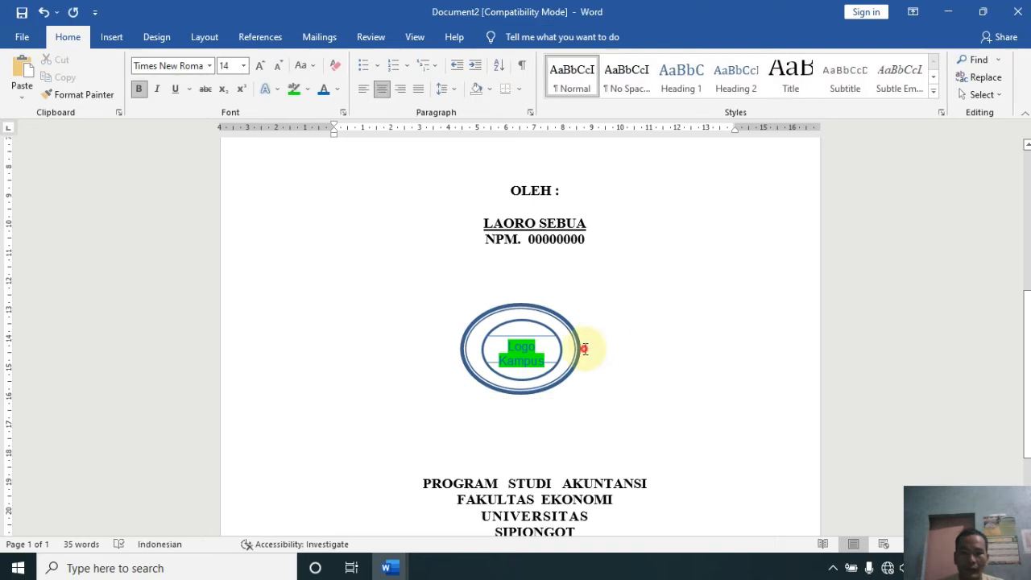
pyautogui.click(583, 346)
pyautogui.moveTo(578, 348); pyautogui.dragTo(579, 347)
pyautogui.click(593, 325)
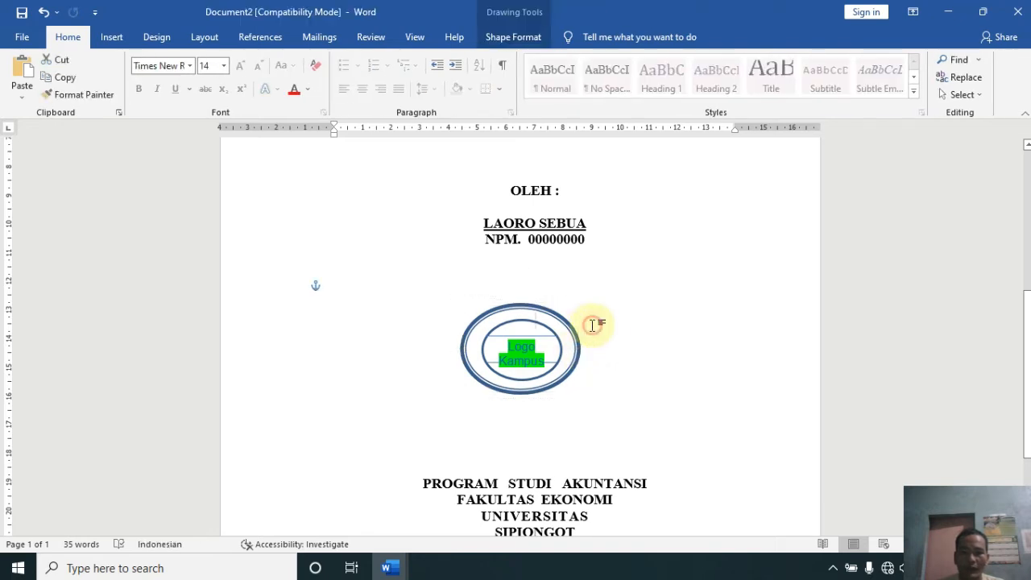
pyautogui.click(579, 346)
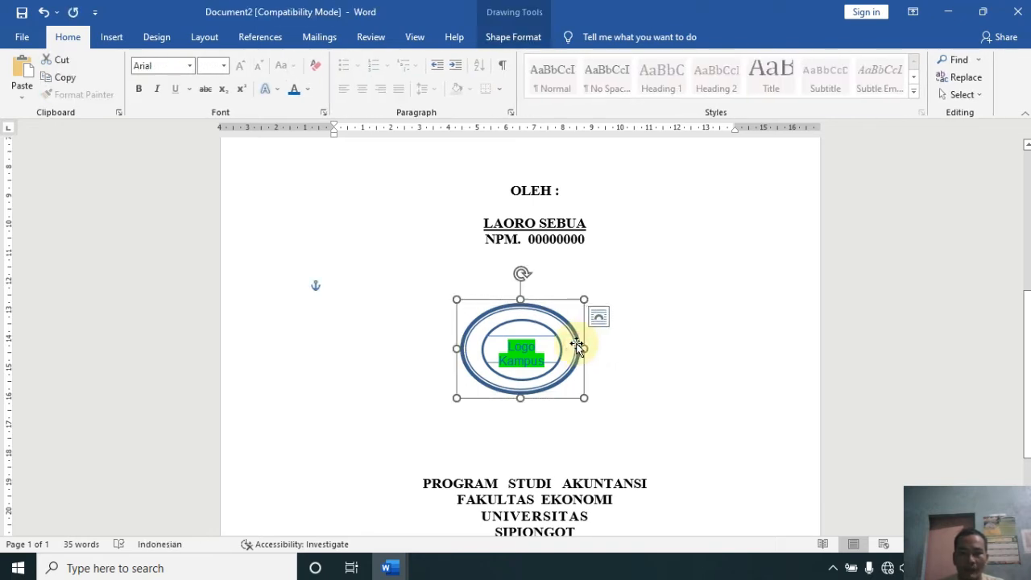
pyautogui.rightClick(577, 344)
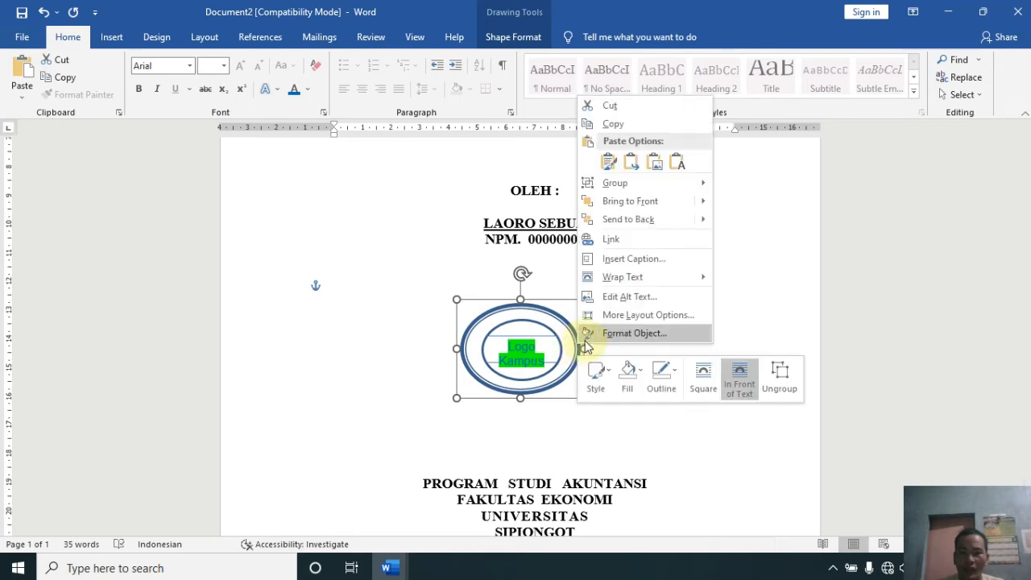
pyautogui.moveTo(678, 286)
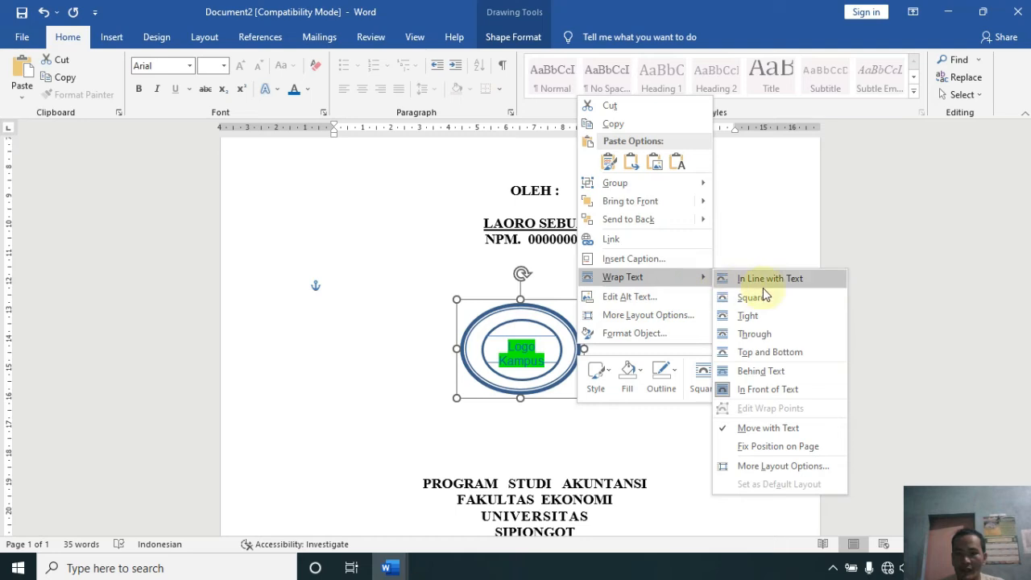
pyautogui.click(796, 392)
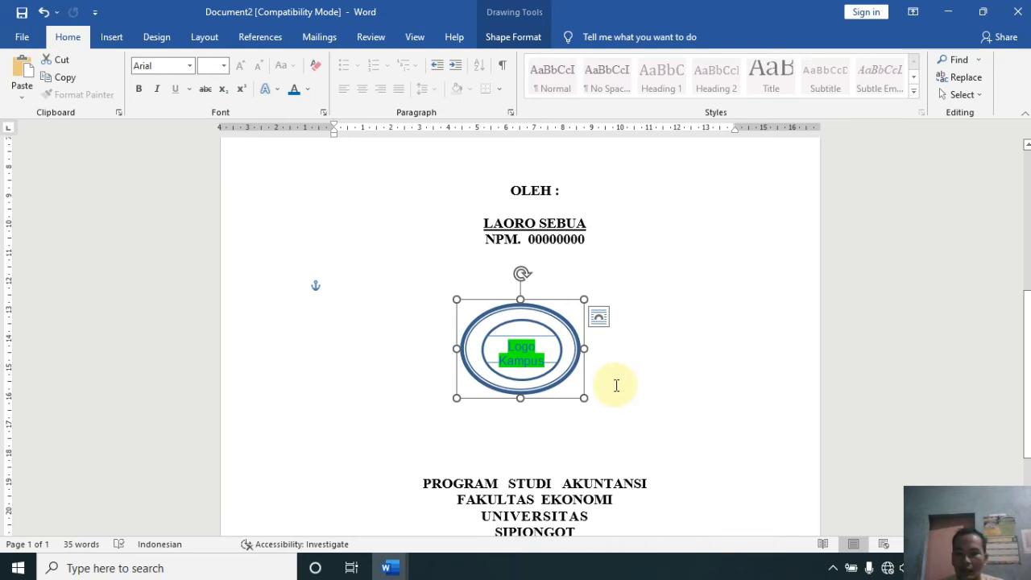
# Nudge the campus logo until it is centered between the NPM line and the PROGRAM STUDI AKUNTANSI line.
pyautogui.press('Right')
pyautogui.press('Right')
pyautogui.press('Right')
pyautogui.press('Right')
pyautogui.press('Right')
pyautogui.press('Right')
pyautogui.press('Right')
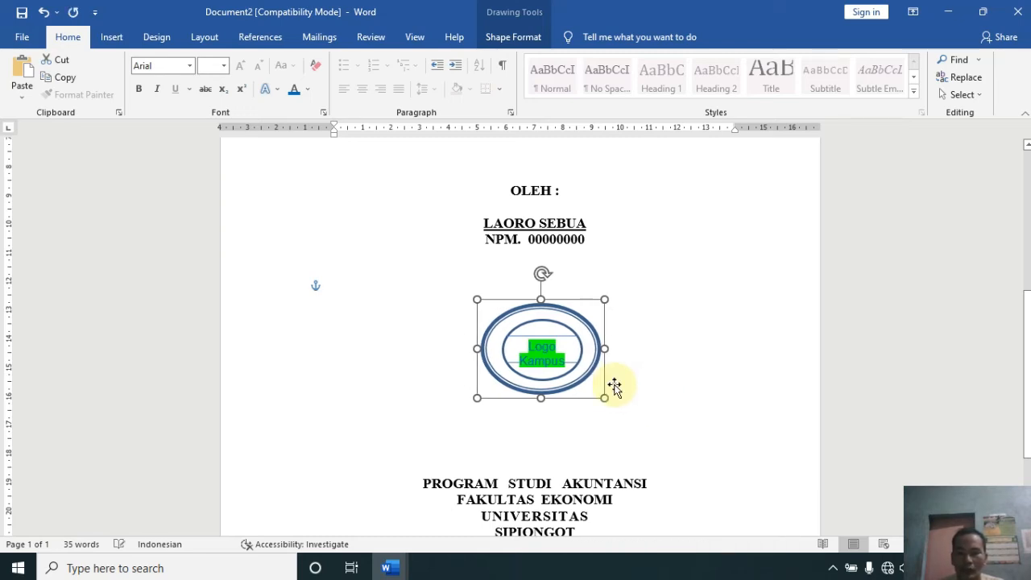
pyautogui.press('Left')
pyautogui.press('Left')
pyautogui.press('Left')
pyautogui.press('Left')
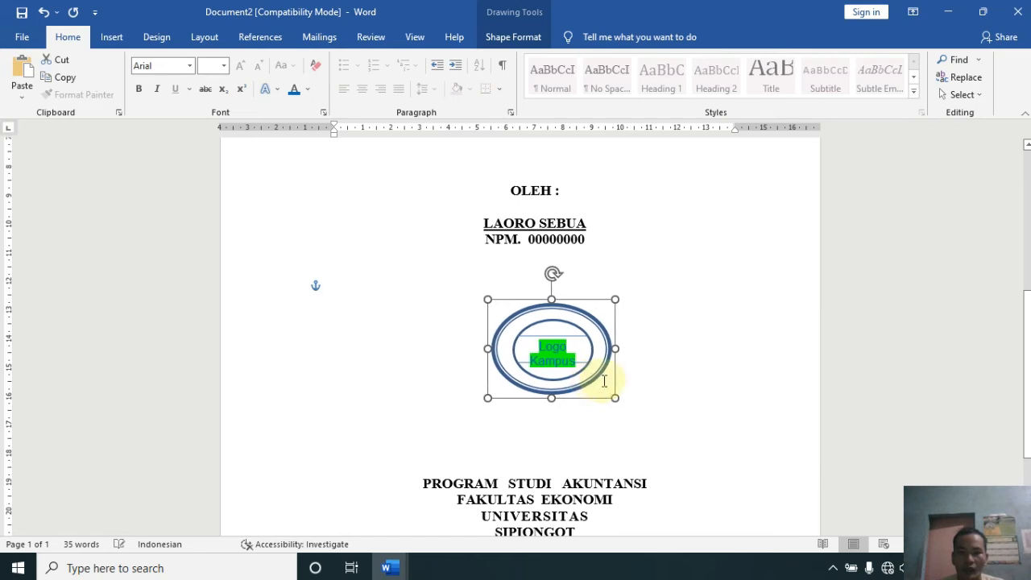
pyautogui.press('Down')
pyautogui.press('Down')
pyautogui.press('Down')
pyautogui.press('Left')
pyautogui.press('Left')
pyautogui.press('Left')
pyautogui.press('Left')
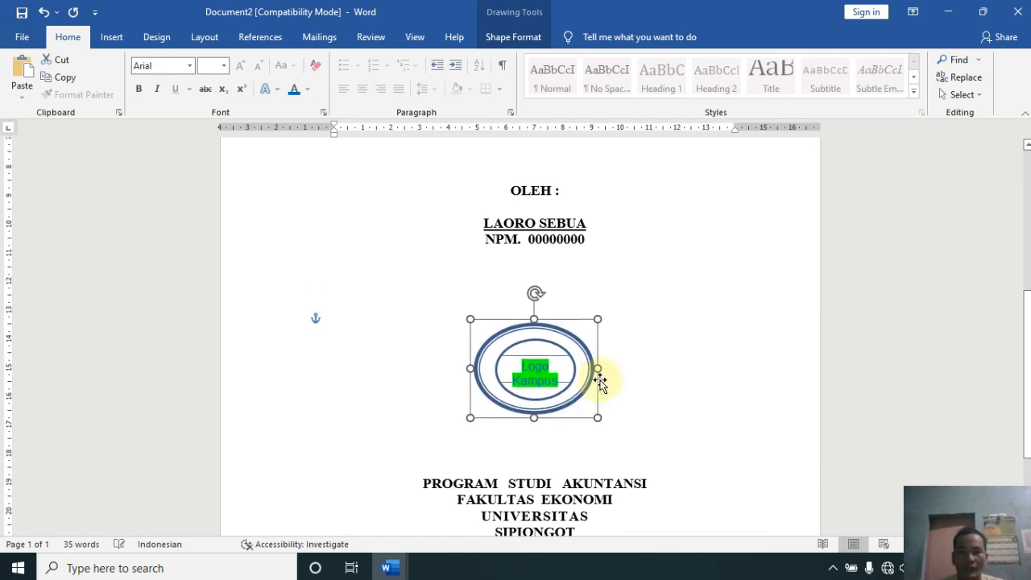
pyautogui.press('Up')
pyautogui.press('Up')
pyautogui.press('Up')
pyautogui.press('Up')
pyautogui.press('Up')
pyautogui.press('Up')
pyautogui.press('Up')
pyautogui.press('Up')
pyautogui.press('Up')
pyautogui.press('Up')
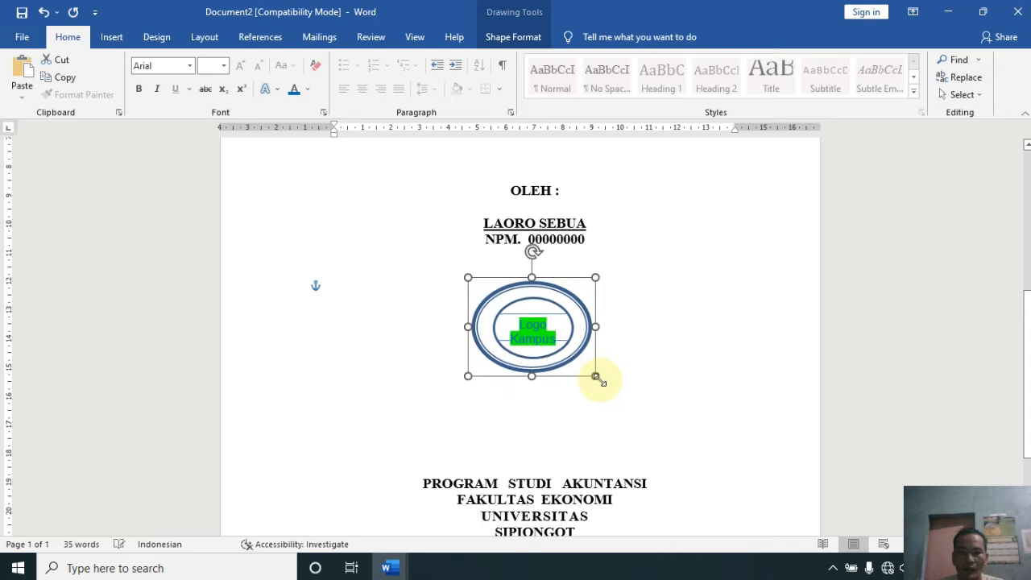
pyautogui.press('Down')
pyautogui.press('Down')
pyautogui.press('Down')
pyautogui.press('Down')
pyautogui.press('Left')
pyautogui.press('Left')
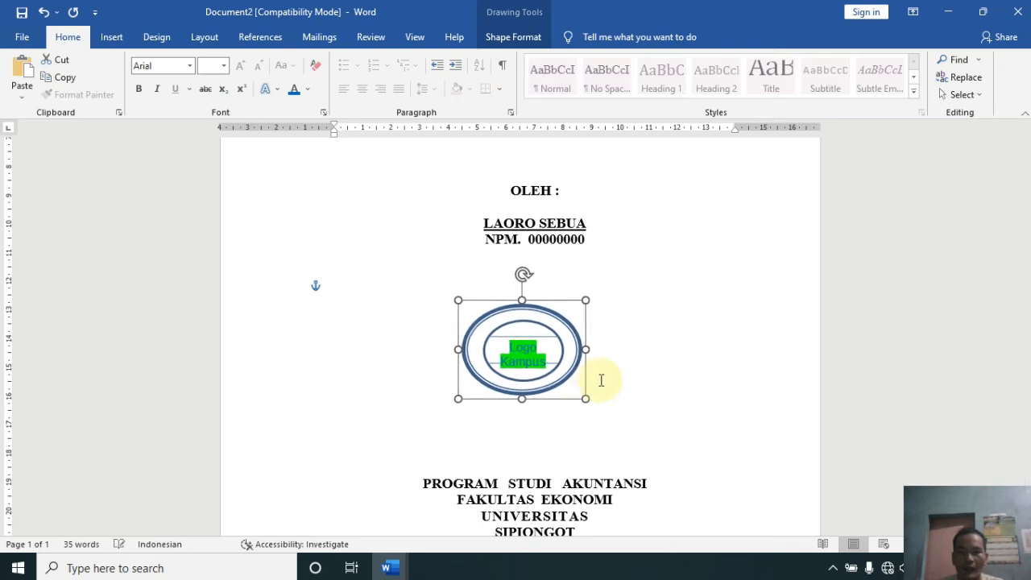
pyautogui.press('Right')
pyautogui.press('Right')
pyautogui.press('Right')
pyautogui.press('Up')
pyautogui.press('Up')
pyautogui.press('Up')
pyautogui.press('Up')
pyautogui.press('Down')
pyautogui.press('Left')
pyautogui.press('Down')
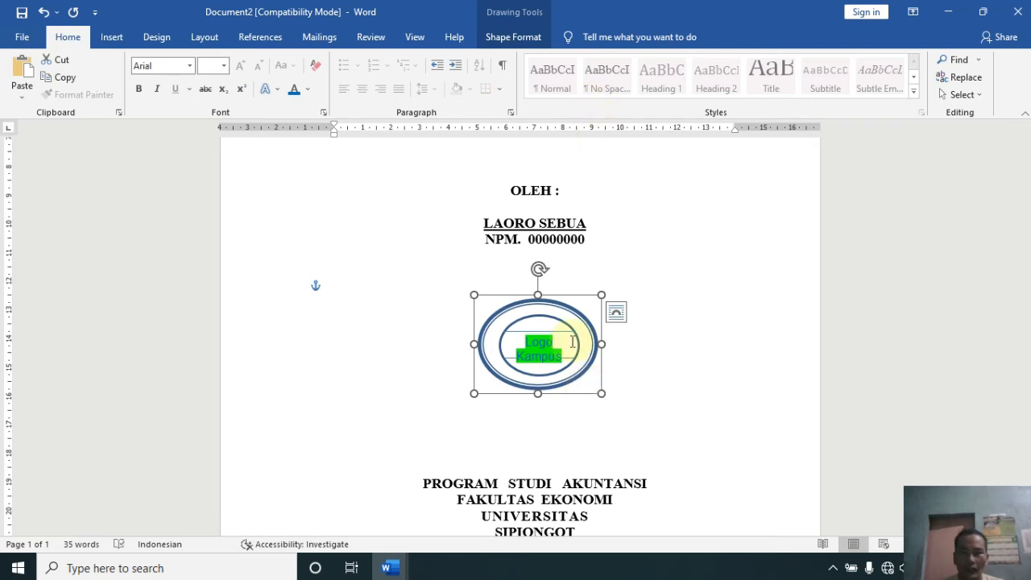
# Set the campus logo's height to 5 cm.
pyautogui.click(523, 38)
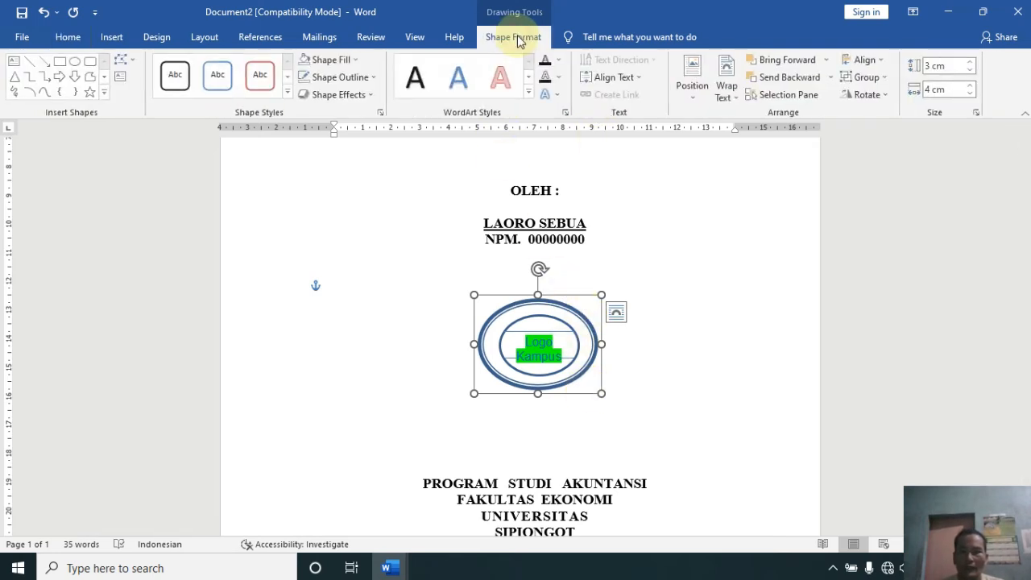
pyautogui.click(955, 64)
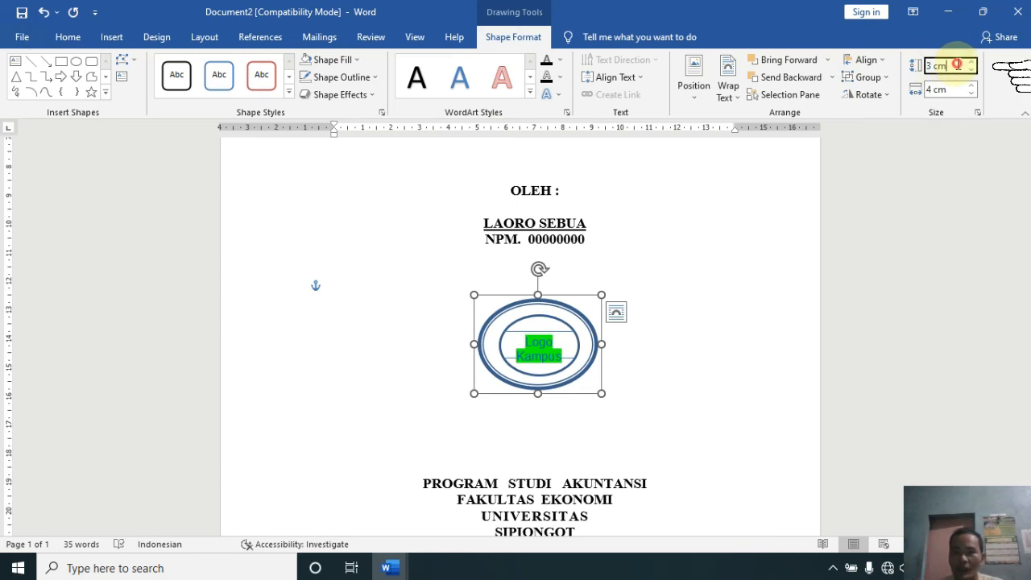
pyautogui.moveTo(958, 65); pyautogui.dragTo(923, 70)
pyautogui.write('5')
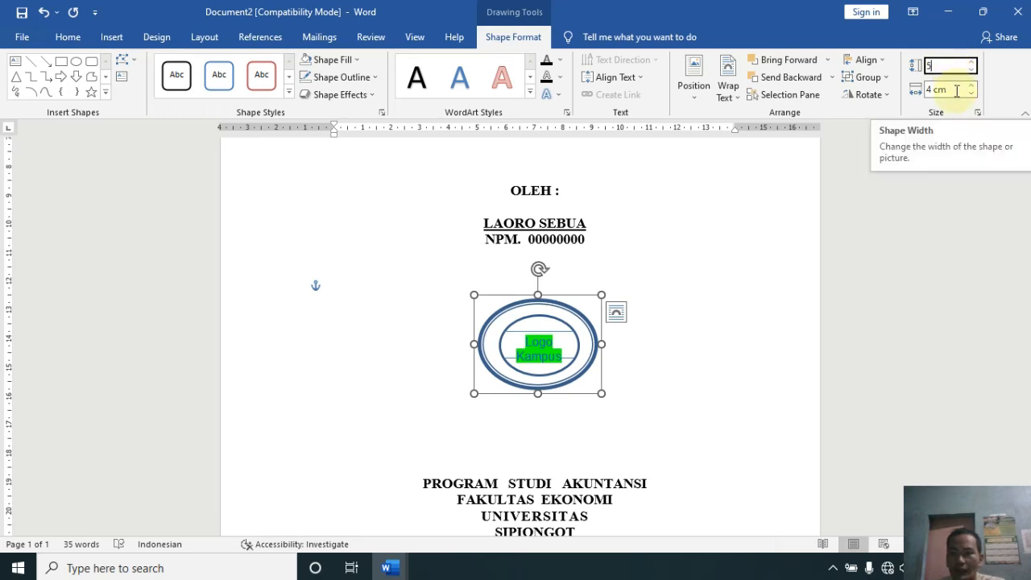
pyautogui.click(956, 89)
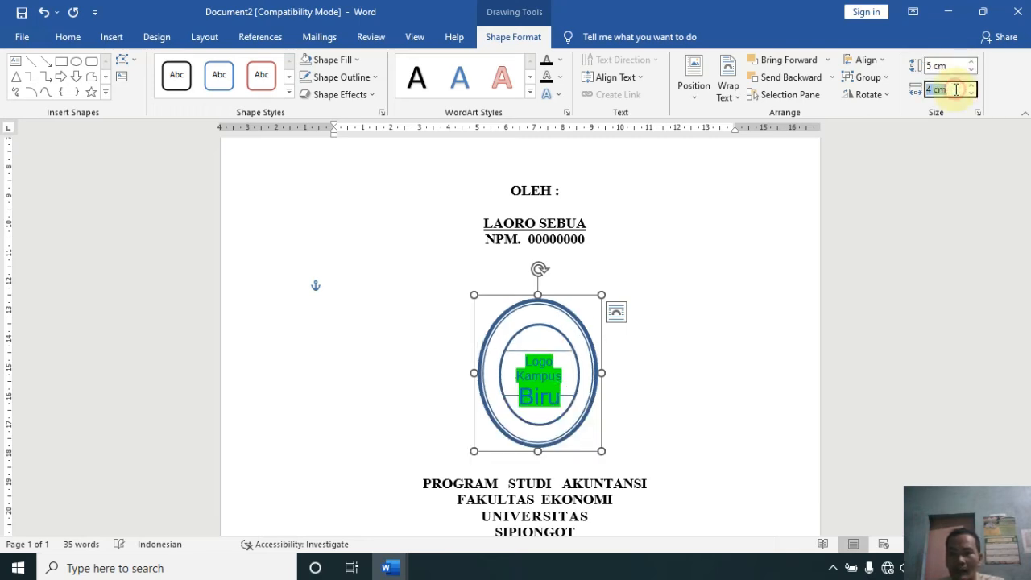
# Set the campus logo's width to 5 cm.
pyautogui.write('5')
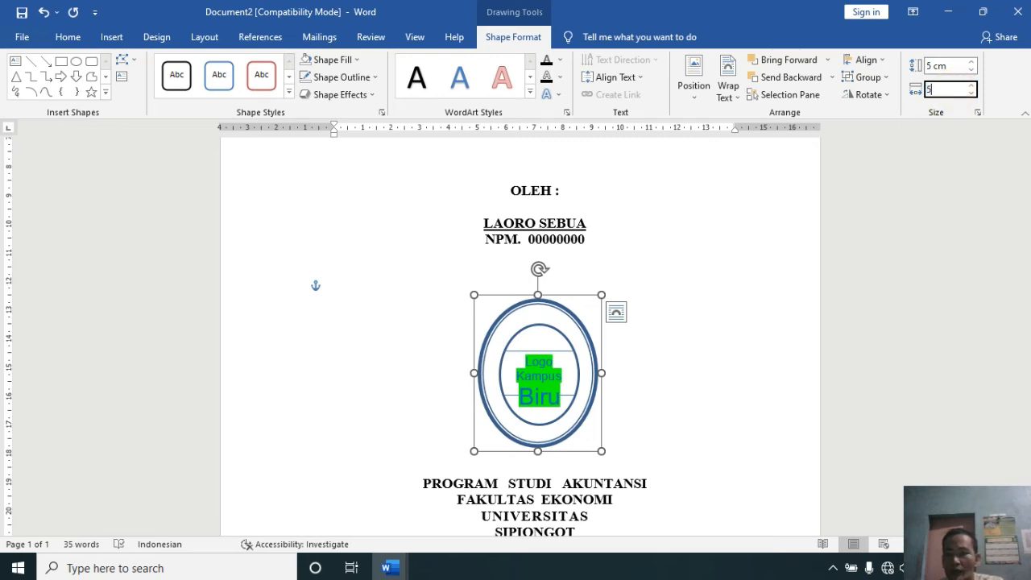
pyautogui.press('Return')
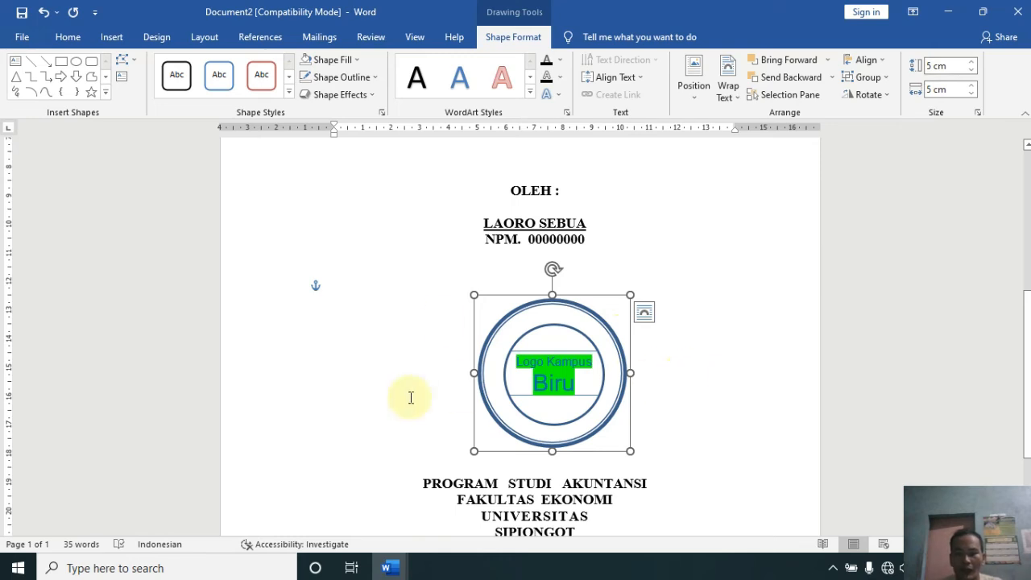
pyautogui.click(664, 392)
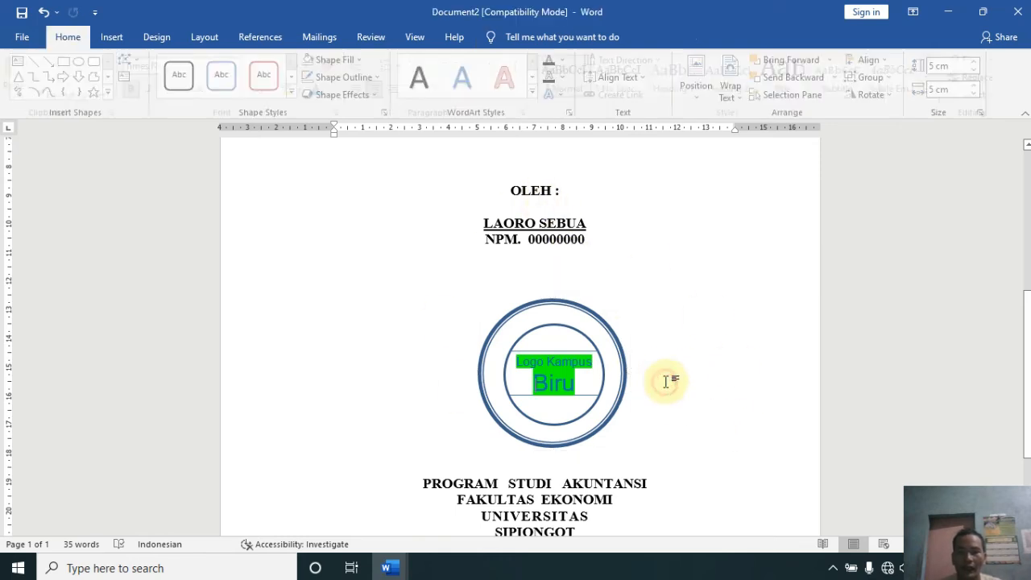
# Move the campus logo slightly left so it lines up with the centered text of the cover page.
pyautogui.click(594, 426)
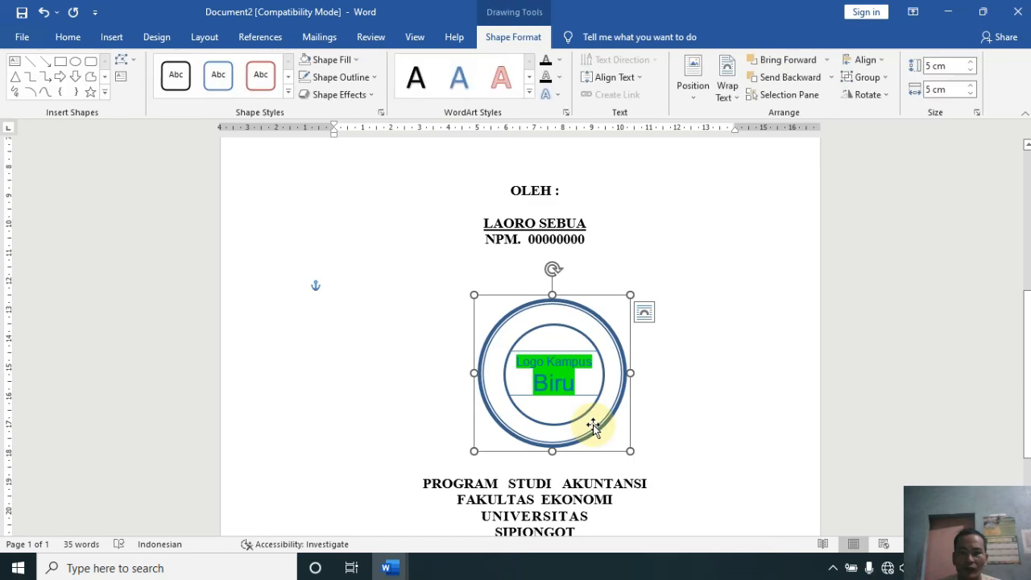
pyautogui.moveTo(594, 426); pyautogui.dragTo(582, 424)
pyautogui.click(660, 381)
pyautogui.click(598, 369)
pyautogui.click(614, 322)
pyautogui.click(591, 312)
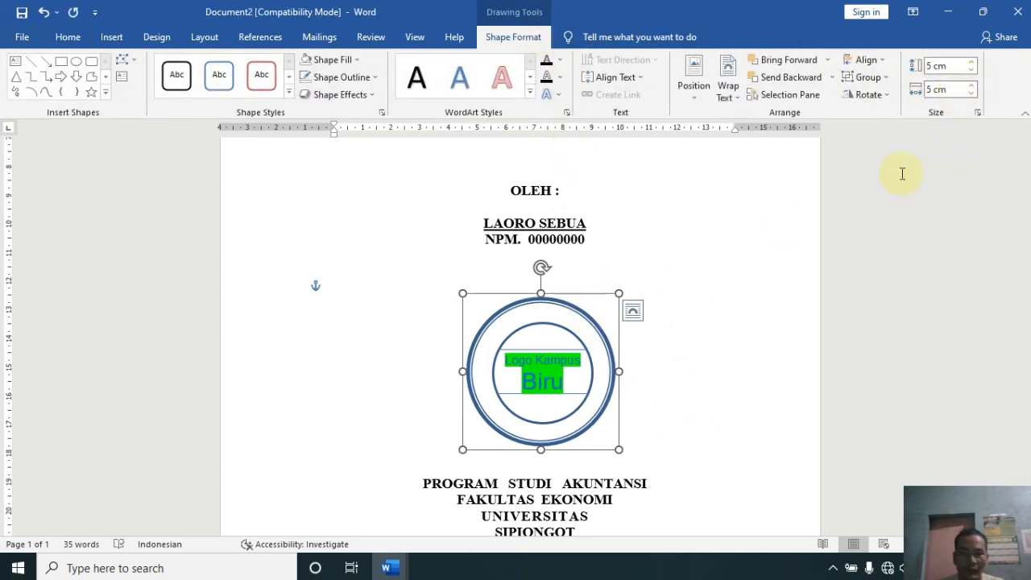
pyautogui.click(667, 437)
# Insert one blank line above the PROGRAM STUDI AKUNTANSI line to push the institution block further below the logo.
pyautogui.scroll(-3, 644, 437)
pyautogui.click(612, 432)
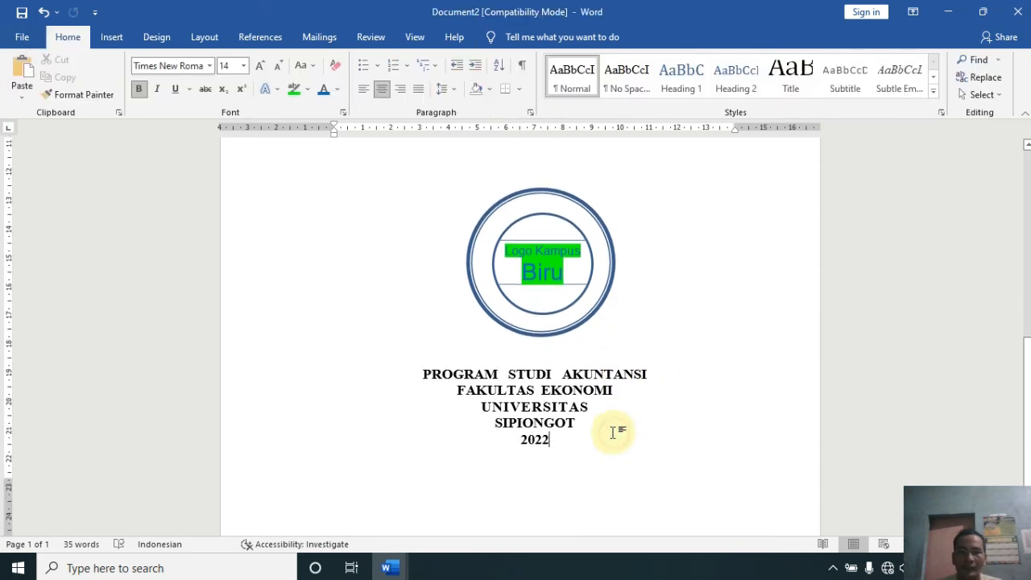
pyautogui.scroll(-1, 545, 361)
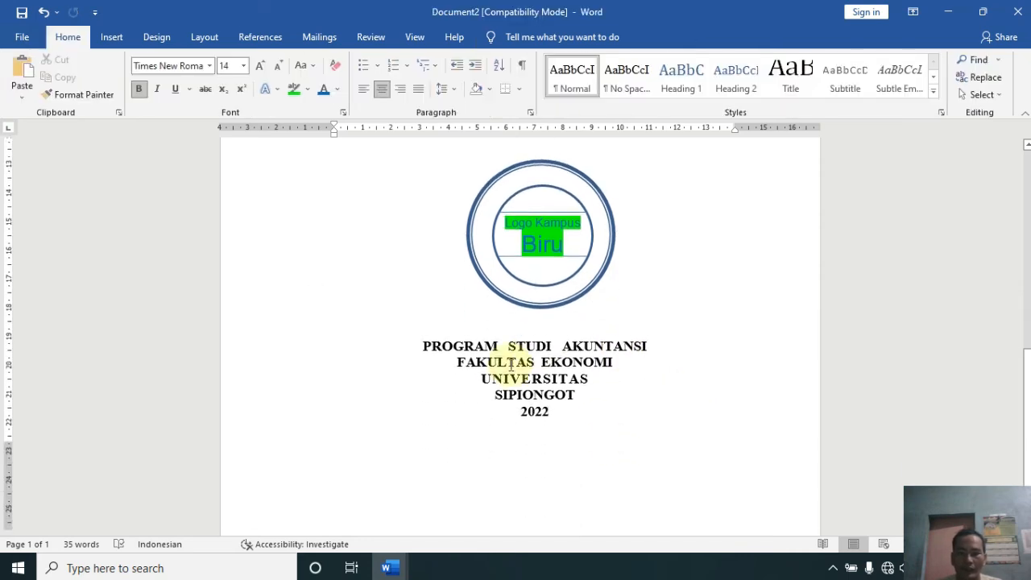
pyautogui.click(430, 338)
pyautogui.press('Return')
pyautogui.press('BackSpace')
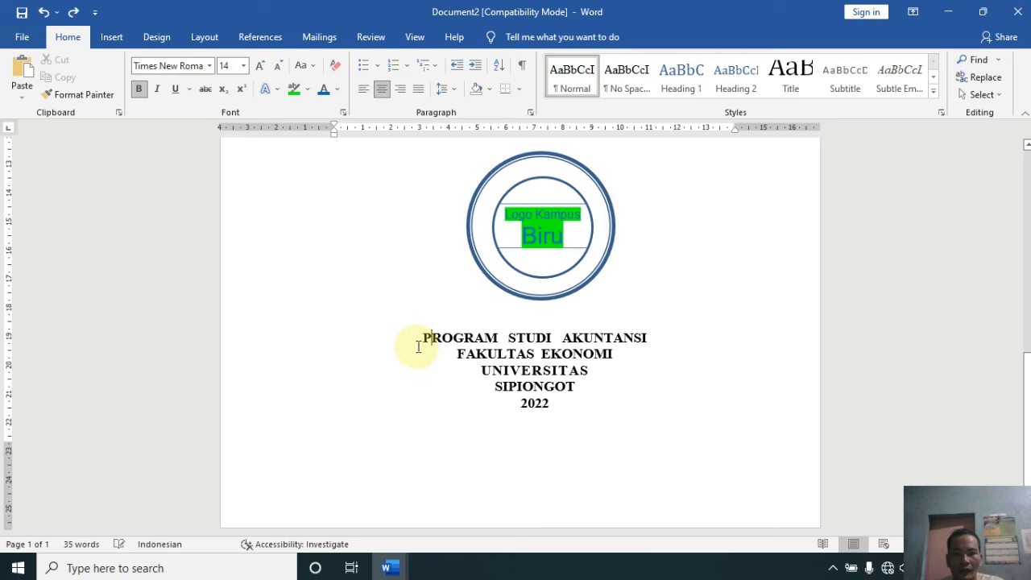
pyautogui.press('Return')
pyautogui.press('Return')
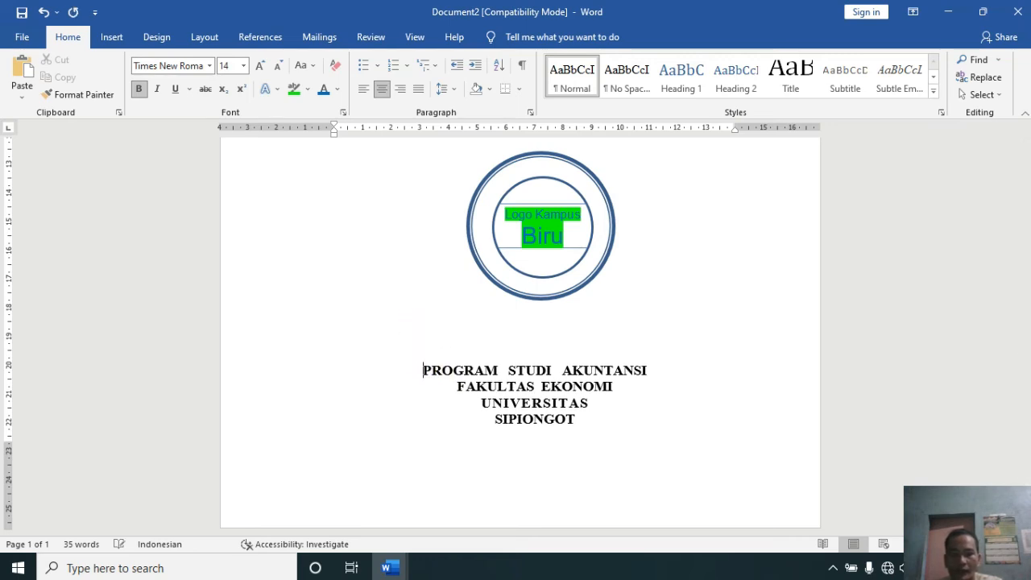
pyautogui.press('BackSpace')
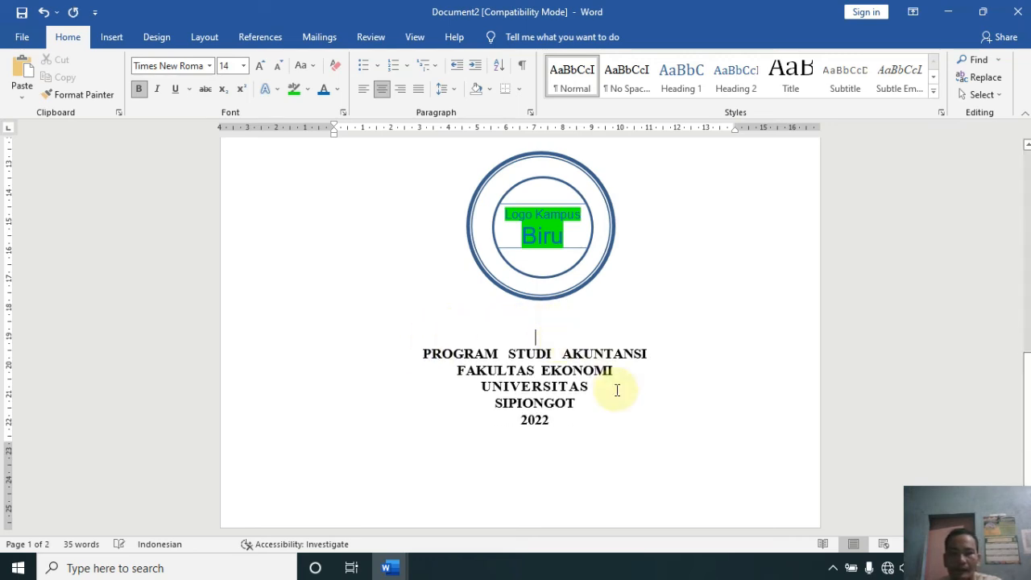
# Nudge the campus logo slightly up and left to center it between the NPM line and the PROGRAM STUDI AKUNTANSI line.
pyautogui.scroll(3, 595, 402)
pyautogui.click(605, 332)
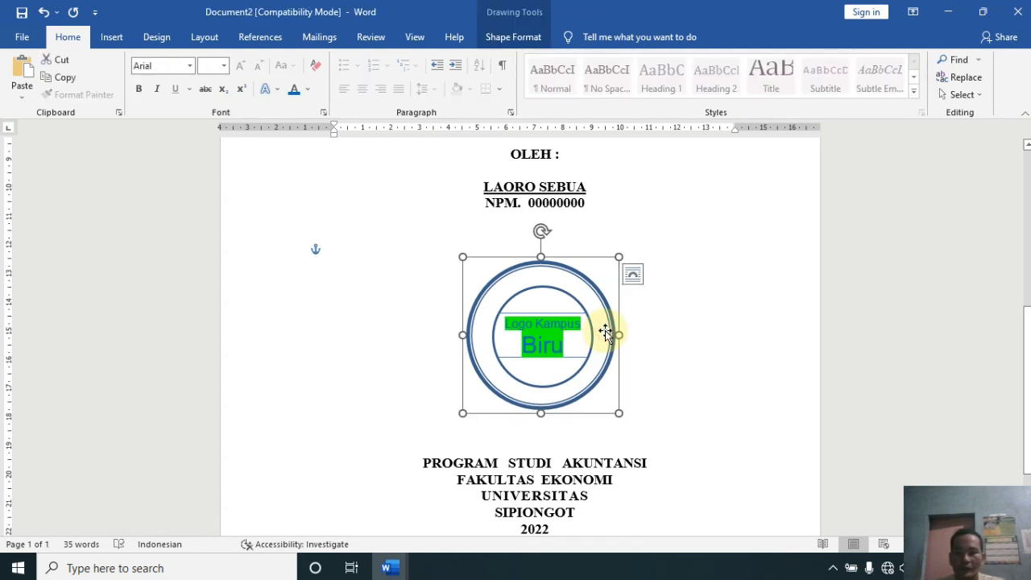
pyautogui.moveTo(604, 333); pyautogui.dragTo(602, 330)
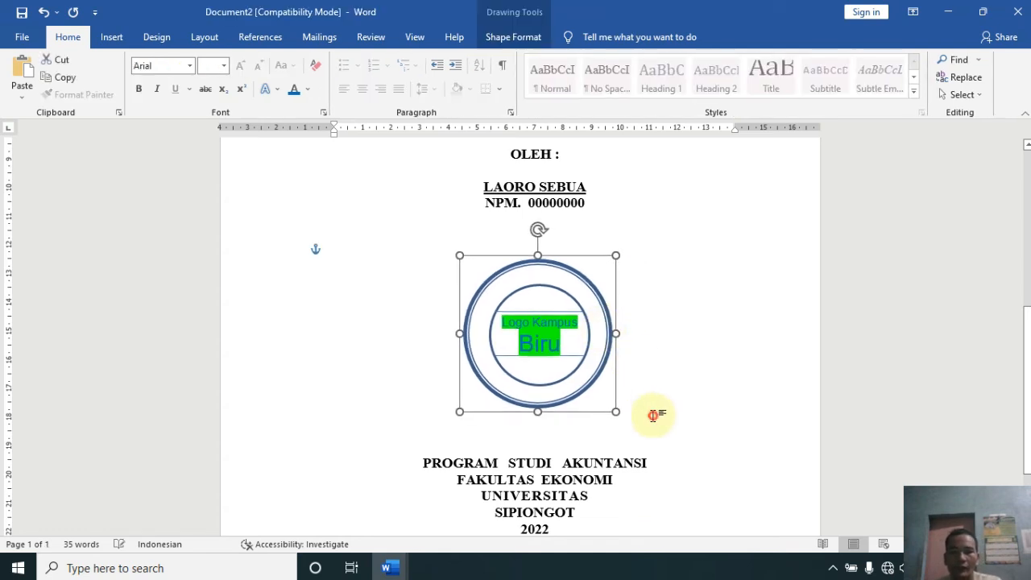
pyautogui.click(646, 419)
# Review the whole cover page, checking the title lines, SKRIPSI, the author block, the logo and the institution block.
pyautogui.scroll(-5, 644, 415)
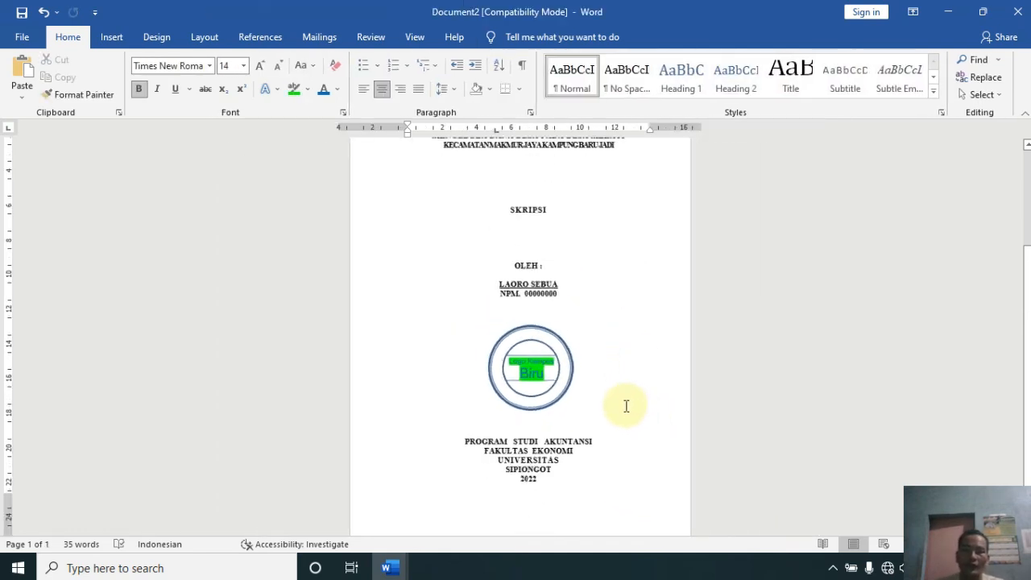
pyautogui.scroll(2, 628, 347)
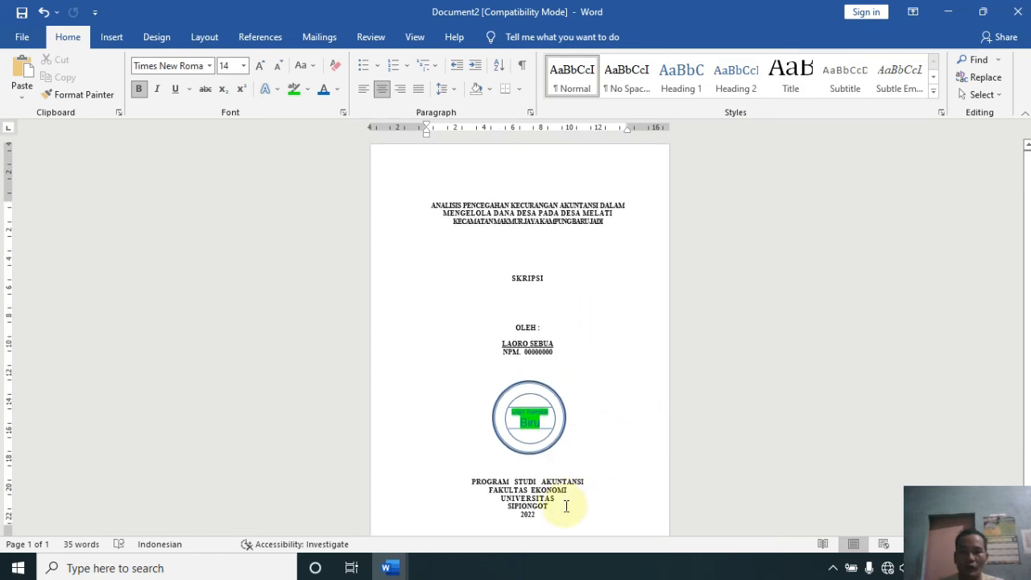
pyautogui.scroll(3, 577, 451)
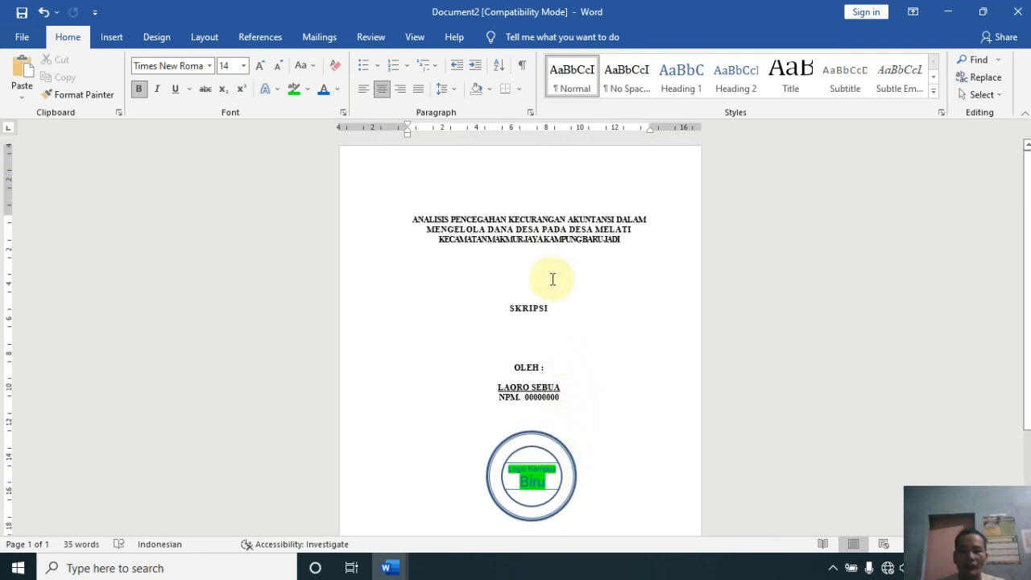
pyautogui.scroll(2, 552, 279)
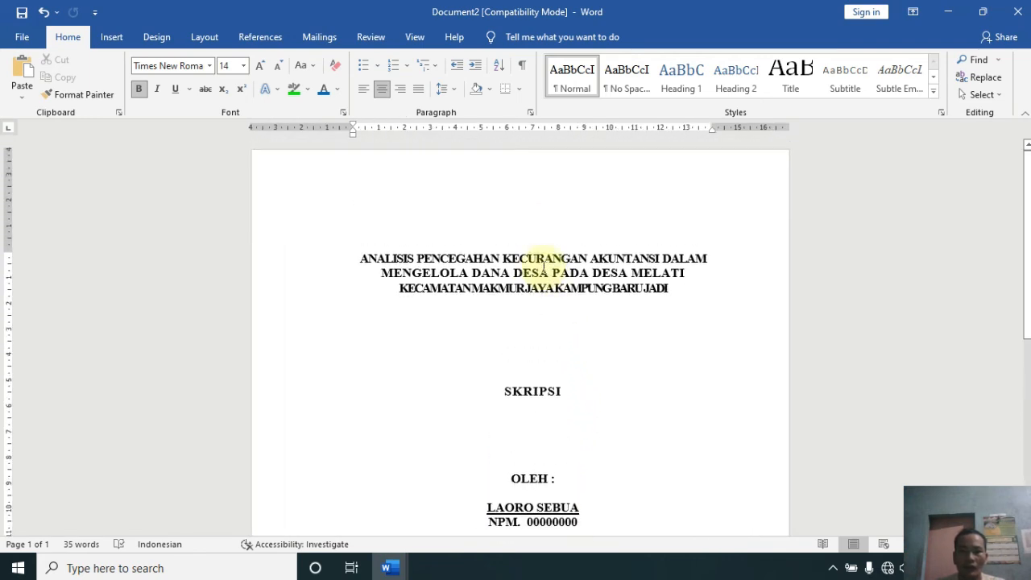
pyautogui.scroll(3, 624, 297)
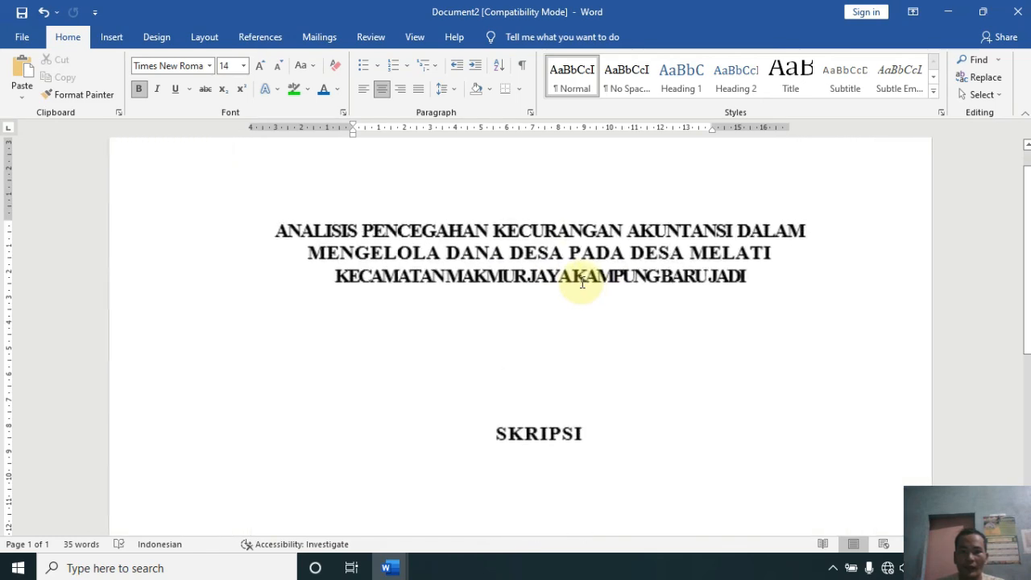
pyautogui.scroll(2, 582, 282)
pyautogui.click(769, 264)
pyautogui.scroll(-8, 577, 322)
pyautogui.scroll(-1, 599, 329)
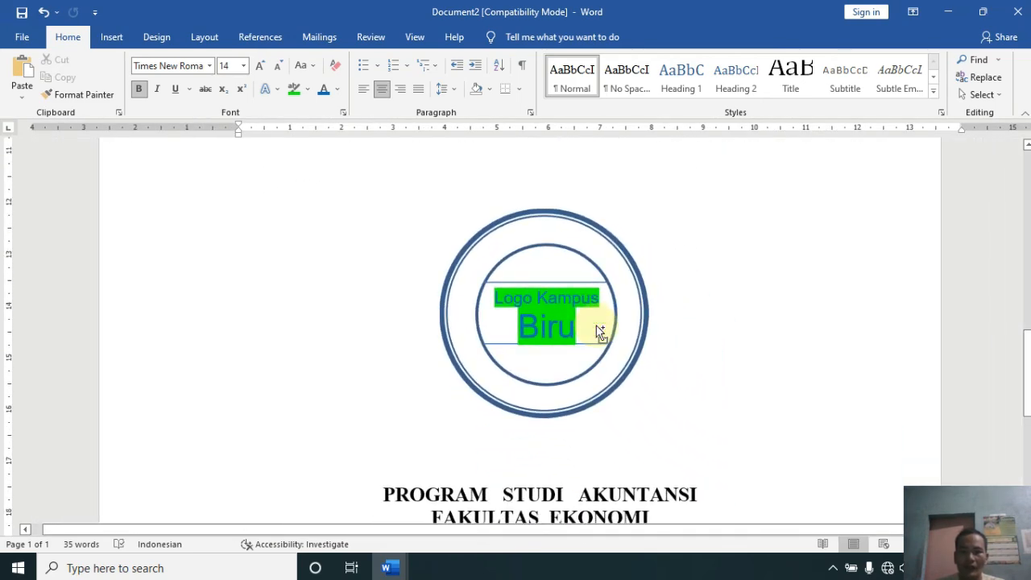
pyautogui.scroll(-4, 598, 327)
pyautogui.scroll(3, 598, 327)
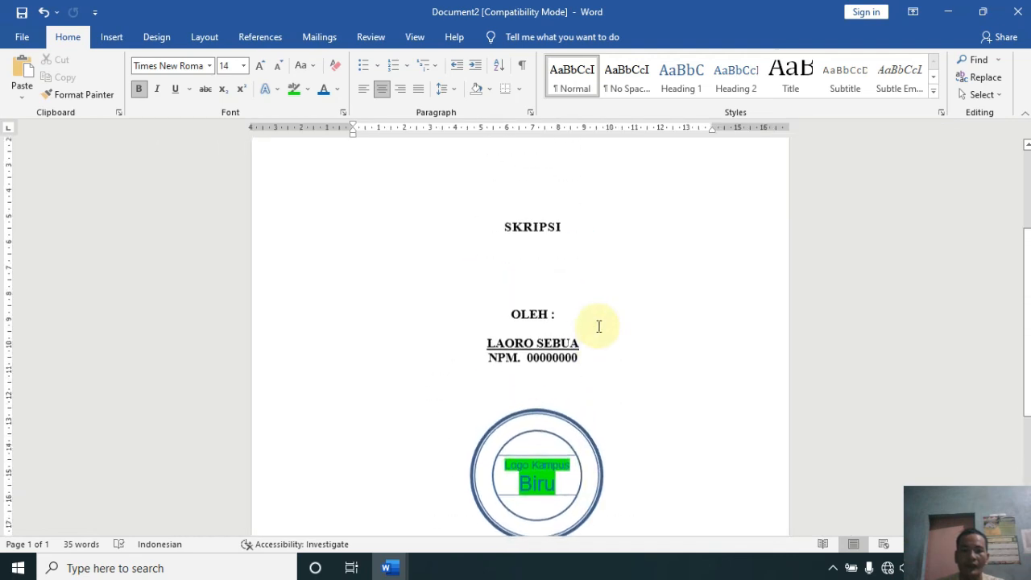
pyautogui.scroll(-4, 564, 310)
pyautogui.scroll(4, 558, 312)
pyautogui.scroll(1, 556, 338)
pyautogui.scroll(-4, 545, 325)
pyautogui.scroll(2, 545, 325)
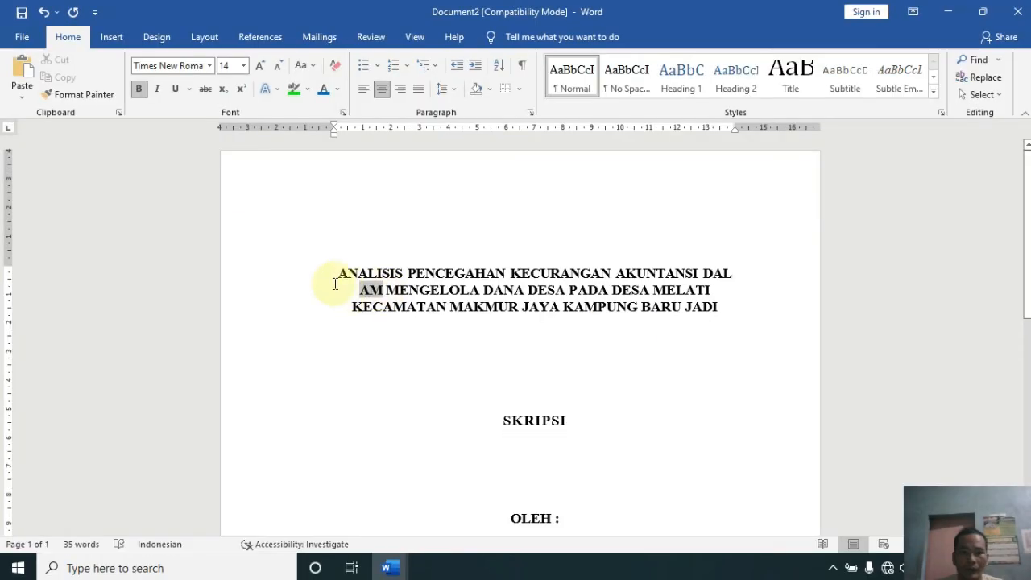
# Select the title text from ANALISIS through the split word DALAM and open its detailed font settings.
pyautogui.moveTo(335, 284); pyautogui.dragTo(329, 260)
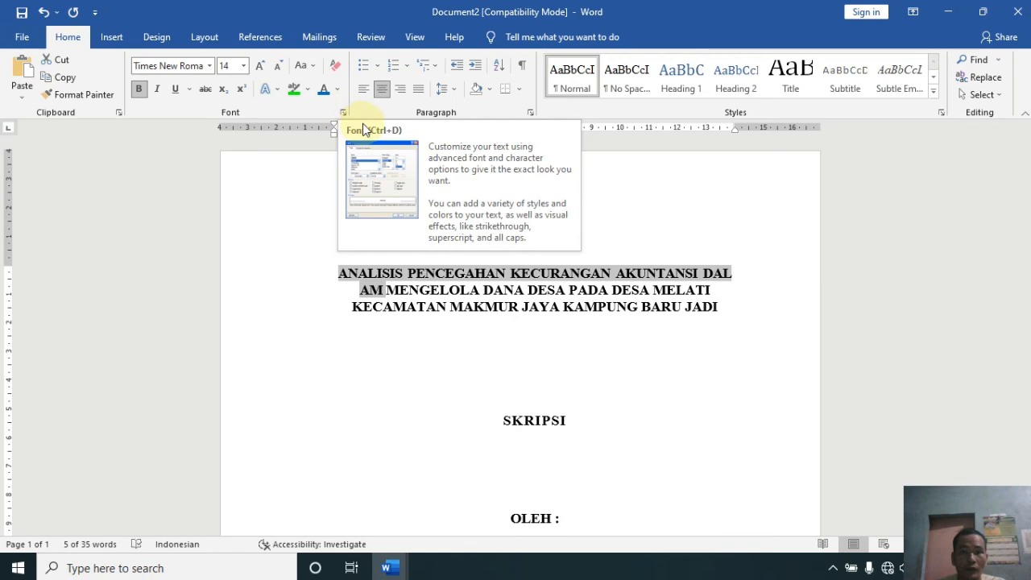
pyautogui.click(342, 112)
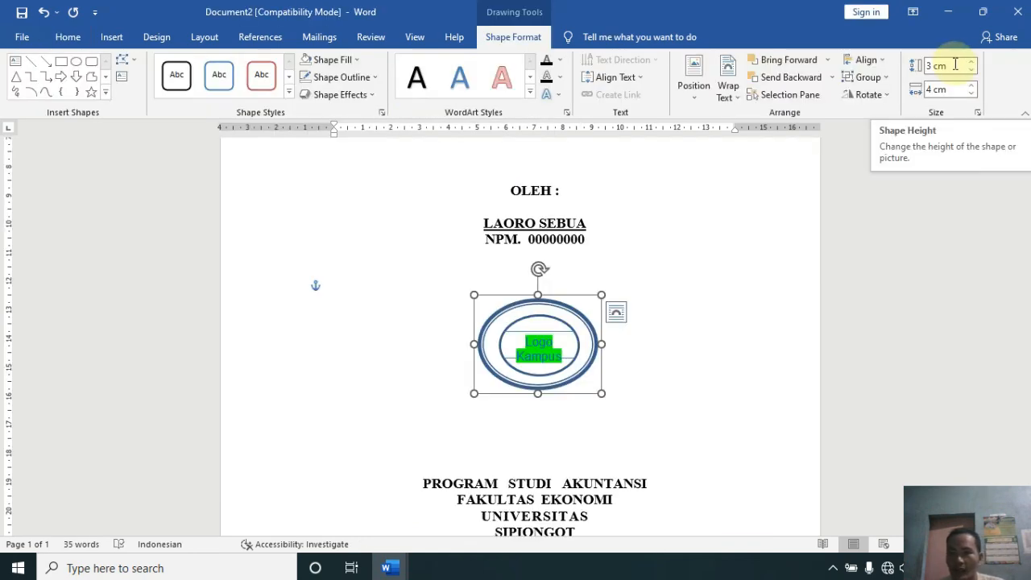
# Set the campus logo's height to 5 cm and open its width for editing.
pyautogui.click(944, 68)
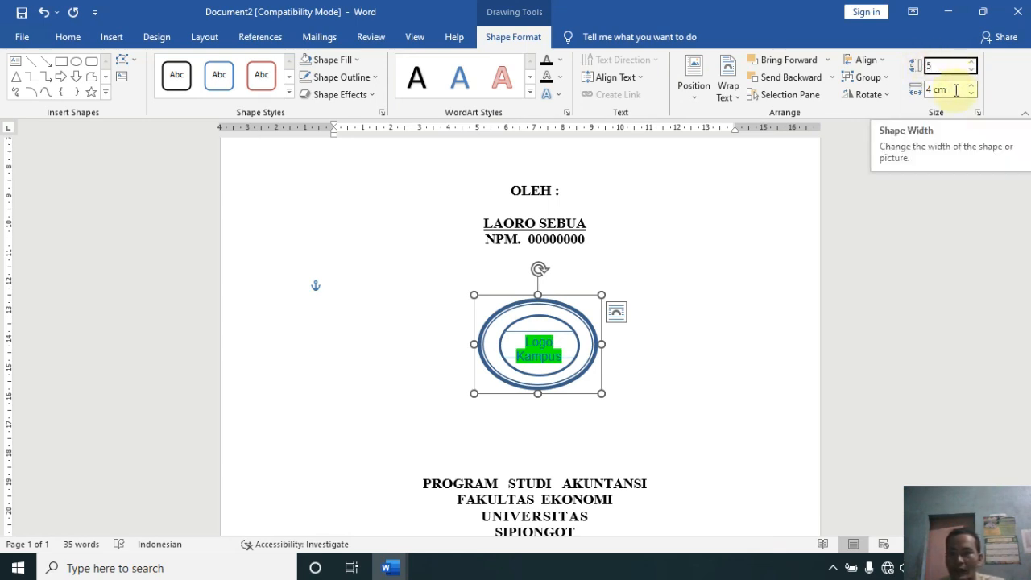
pyautogui.click(955, 89)
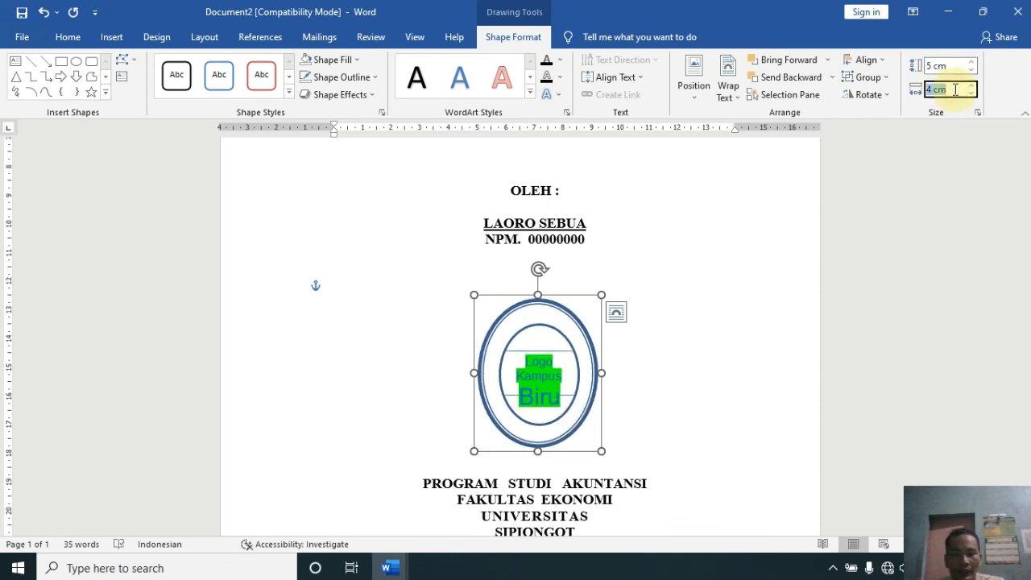